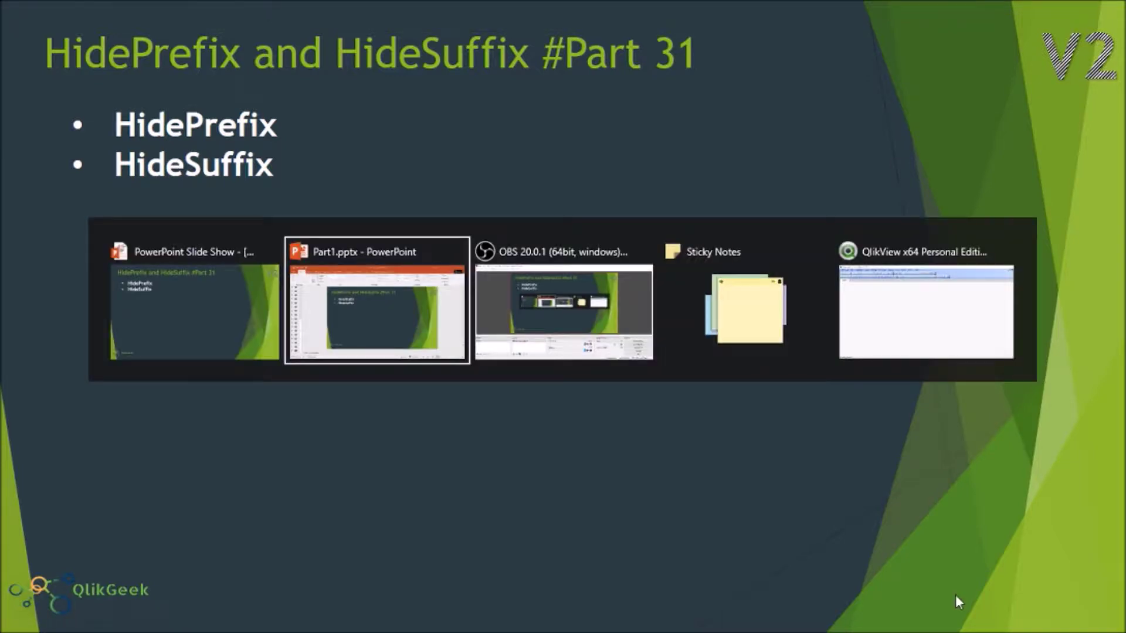
Open the load script at empty line 12 and browse for a table file.
key(Tab)
key(Tab)
key(Tab)
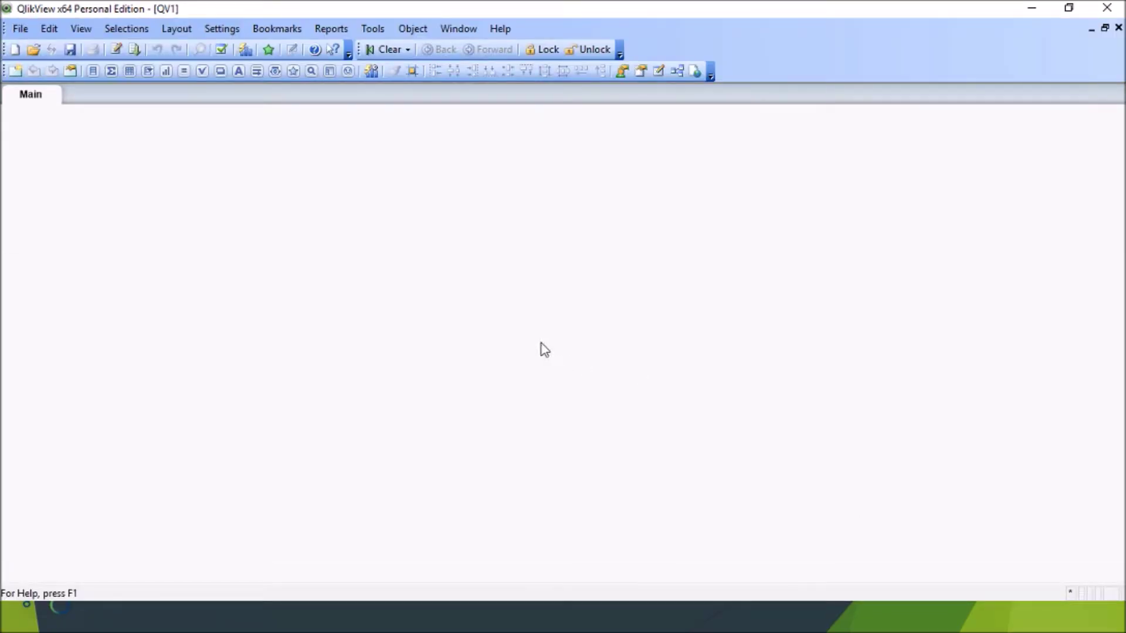
click(117, 48)
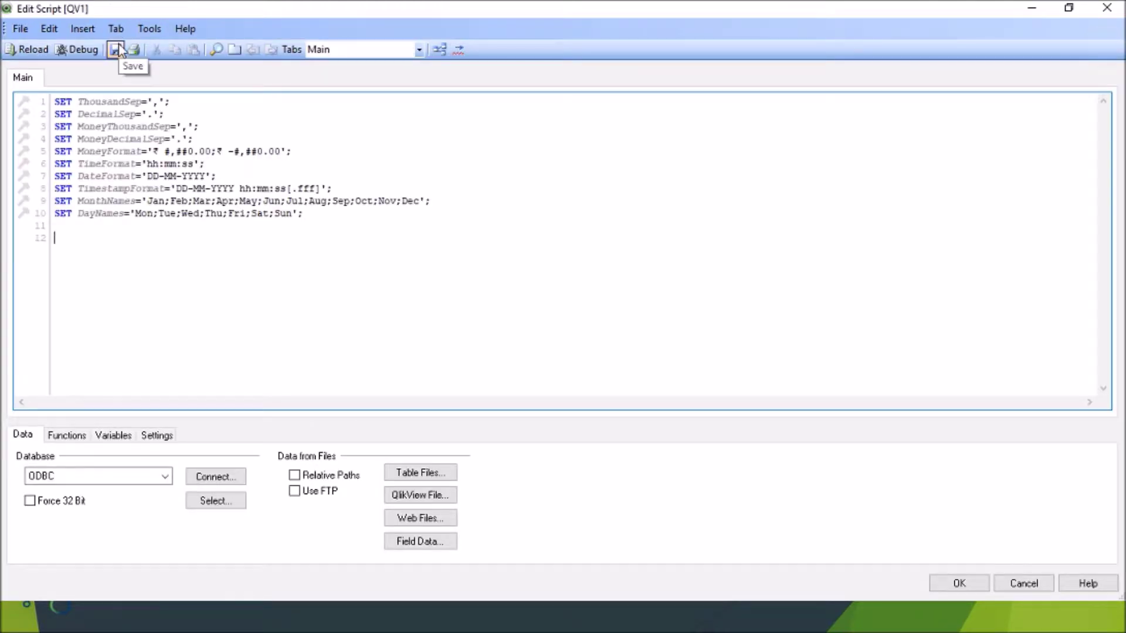
click(234, 284)
click(408, 473)
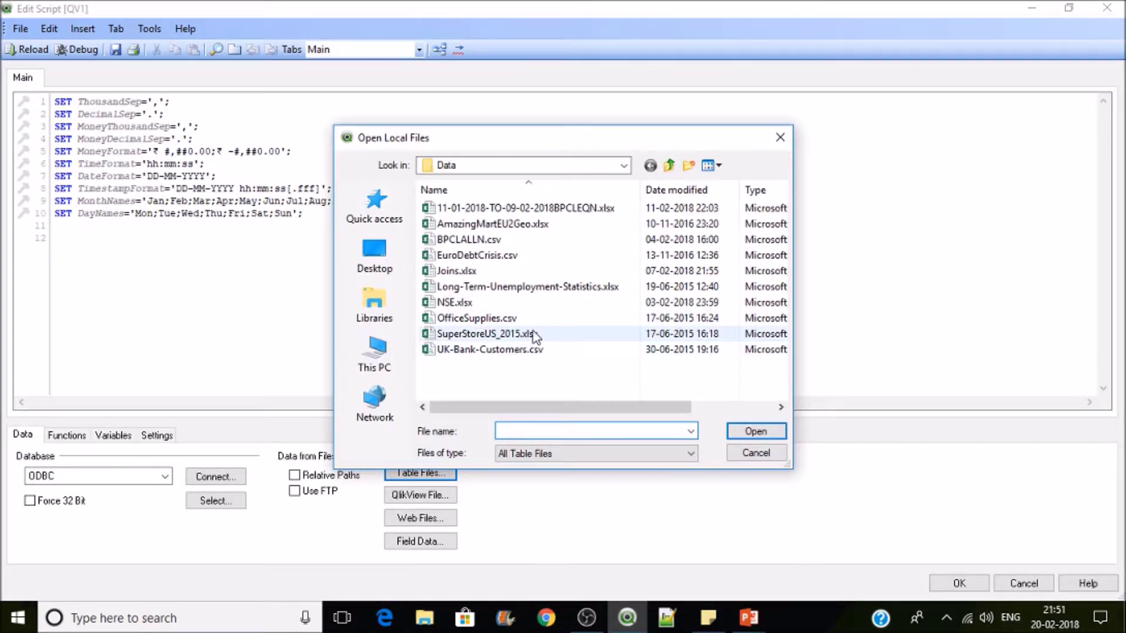
Load the Orders table from SuperStoreUS_2015.xlsx with embedded labels.
click(473, 337)
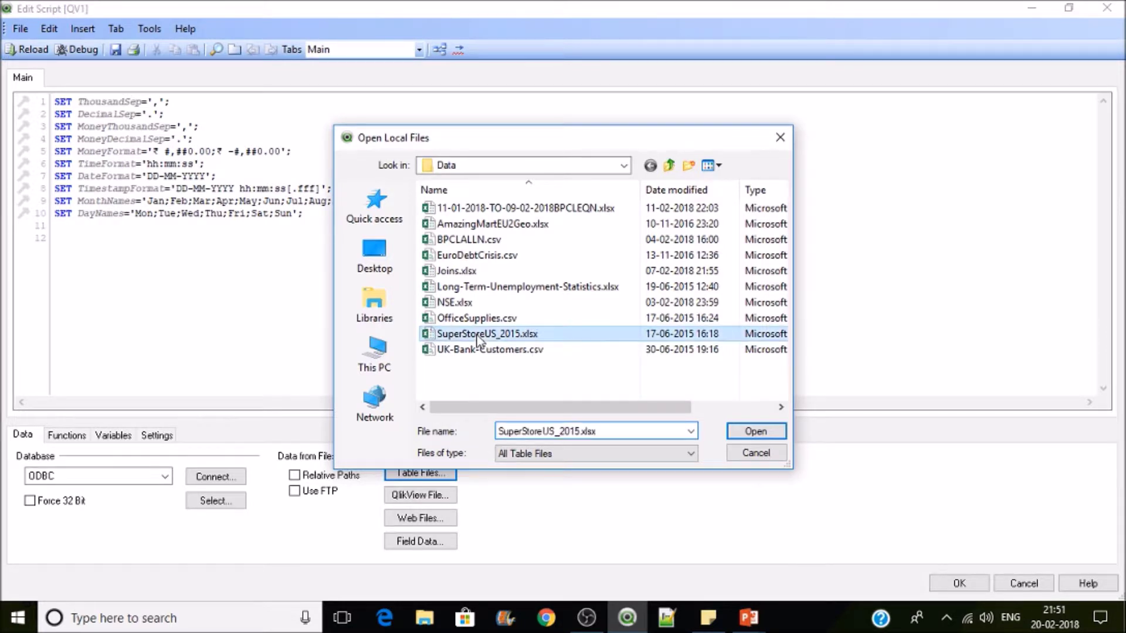
click(755, 431)
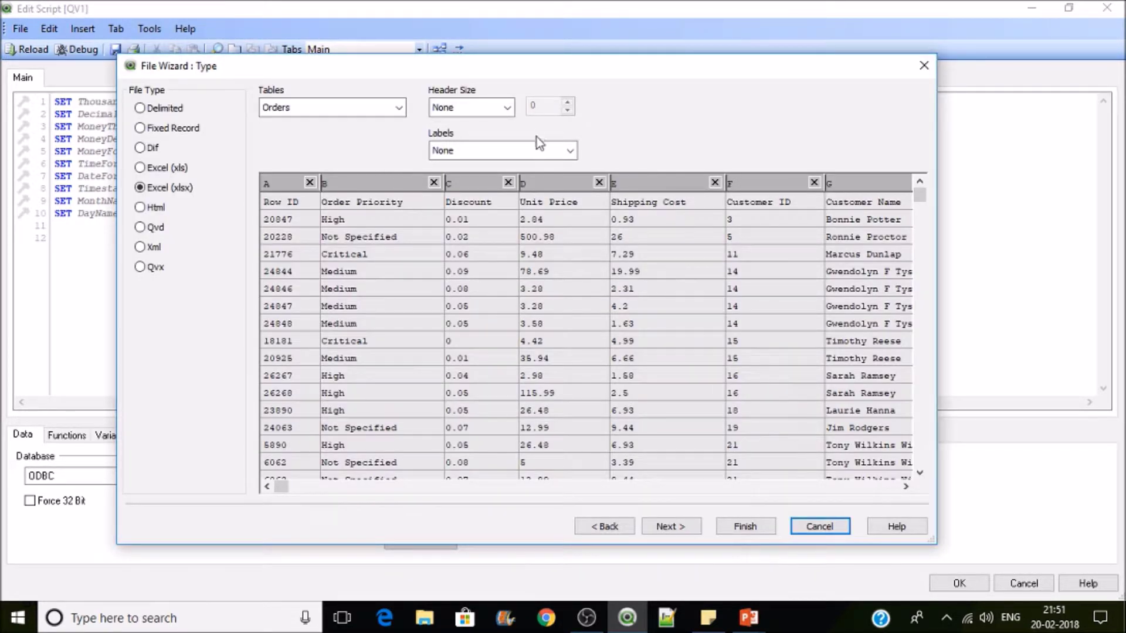
click(536, 150)
click(514, 178)
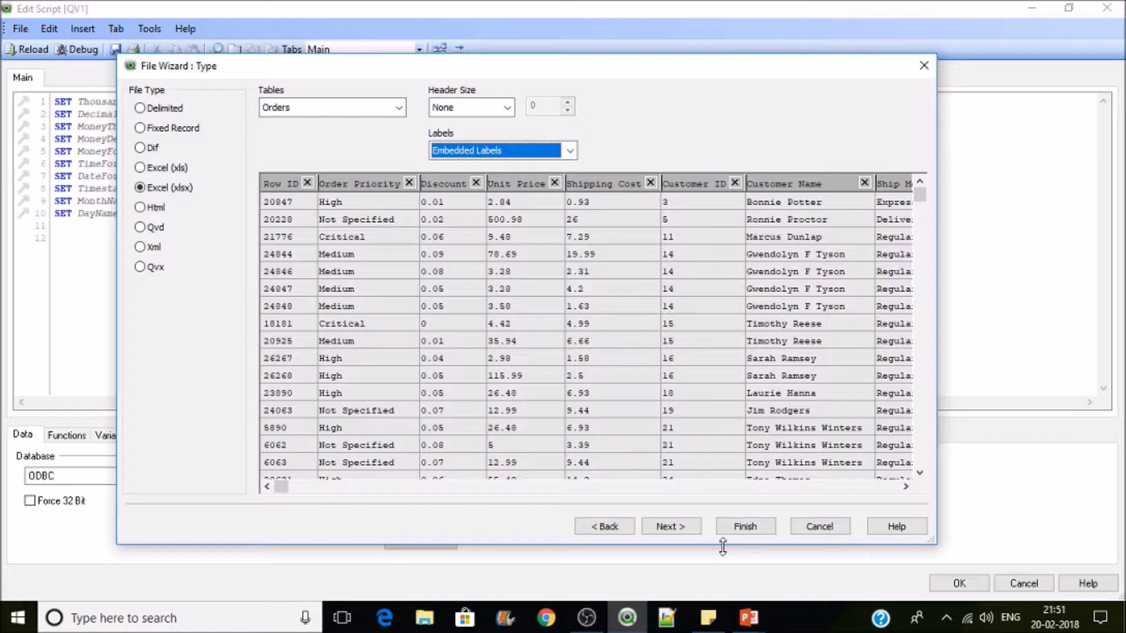
click(751, 530)
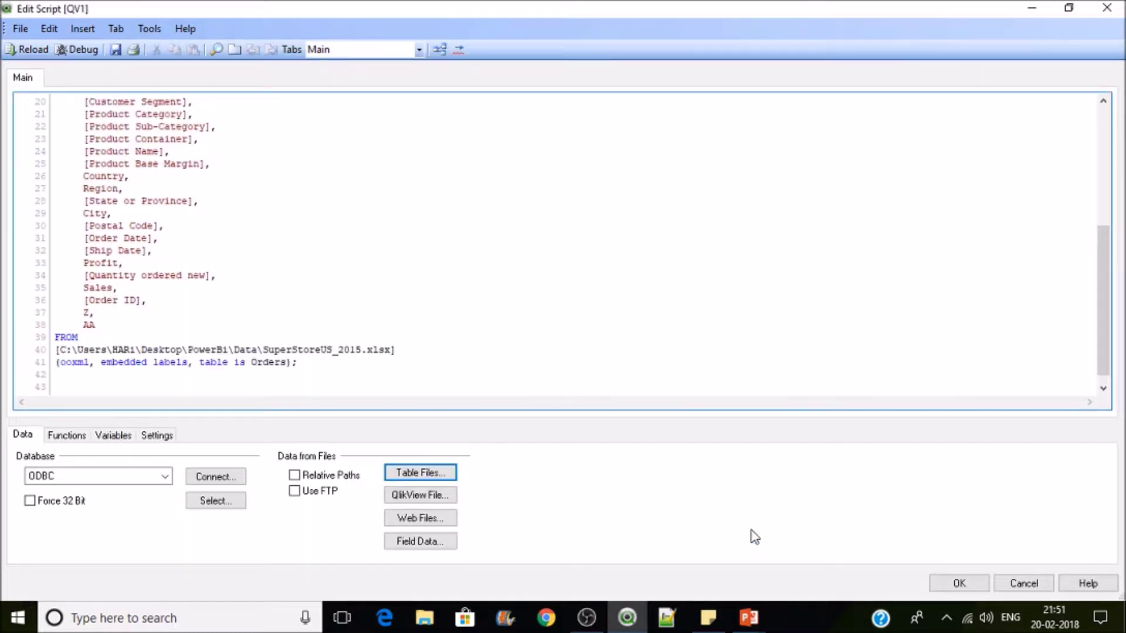
Load Order ID and Status from SuperStoreUS_2015.xlsx's Returns sheet with embedded labels.
click(426, 478)
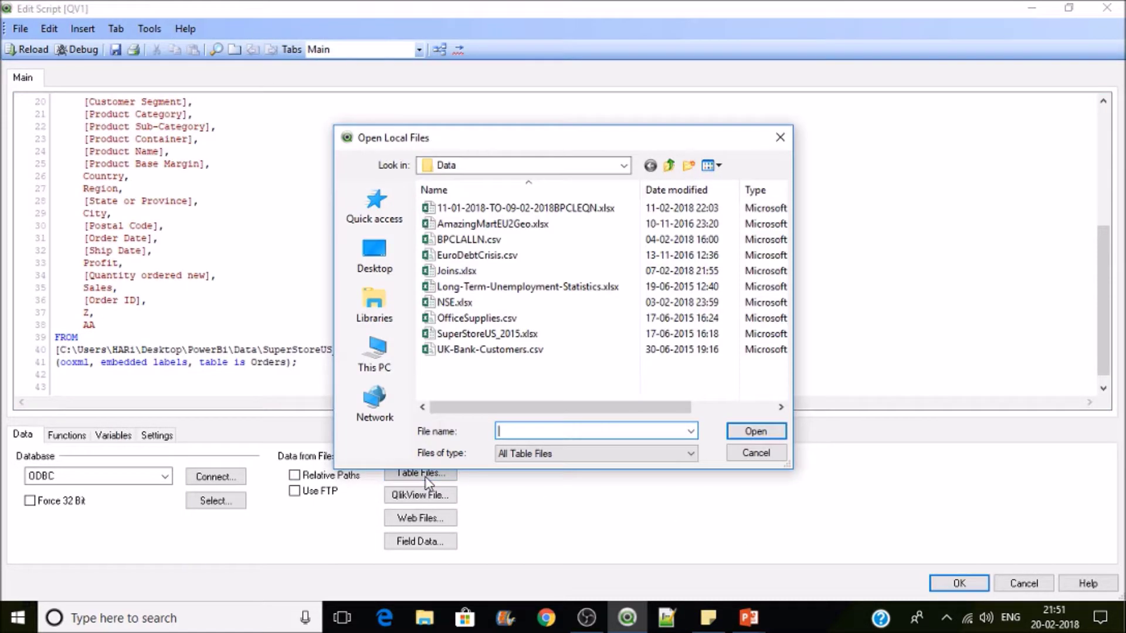
double_click(515, 334)
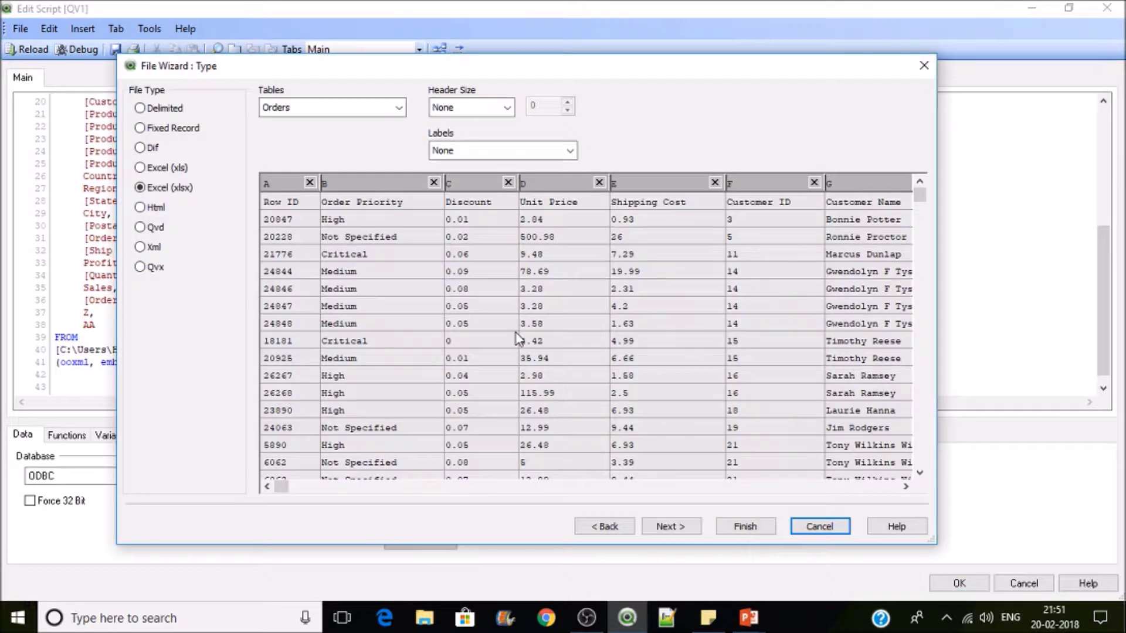
click(507, 152)
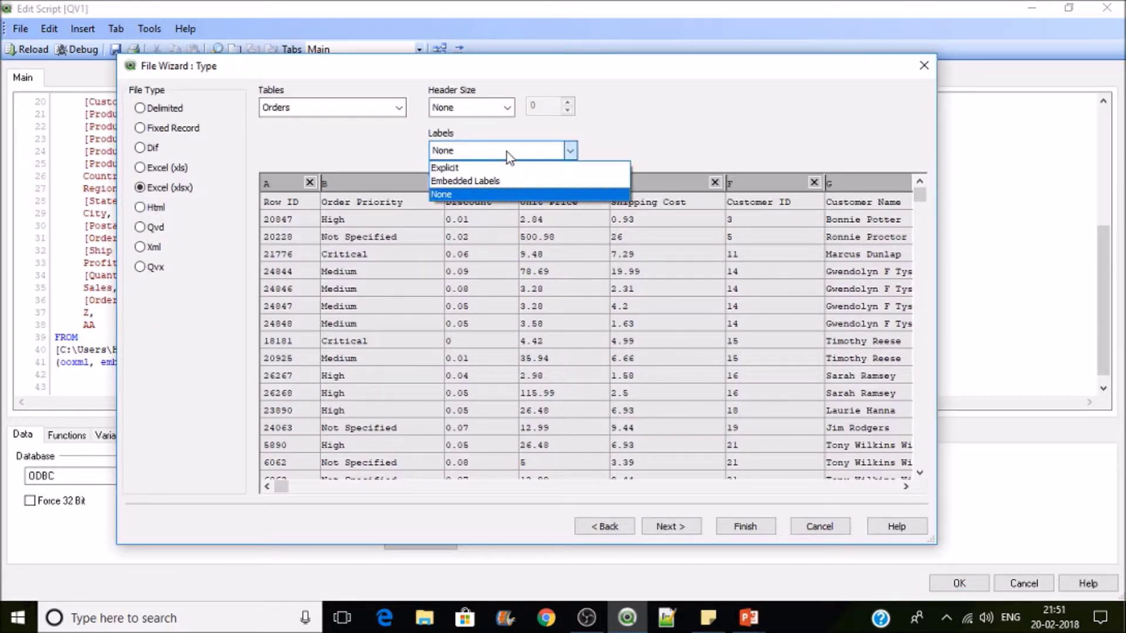
click(499, 181)
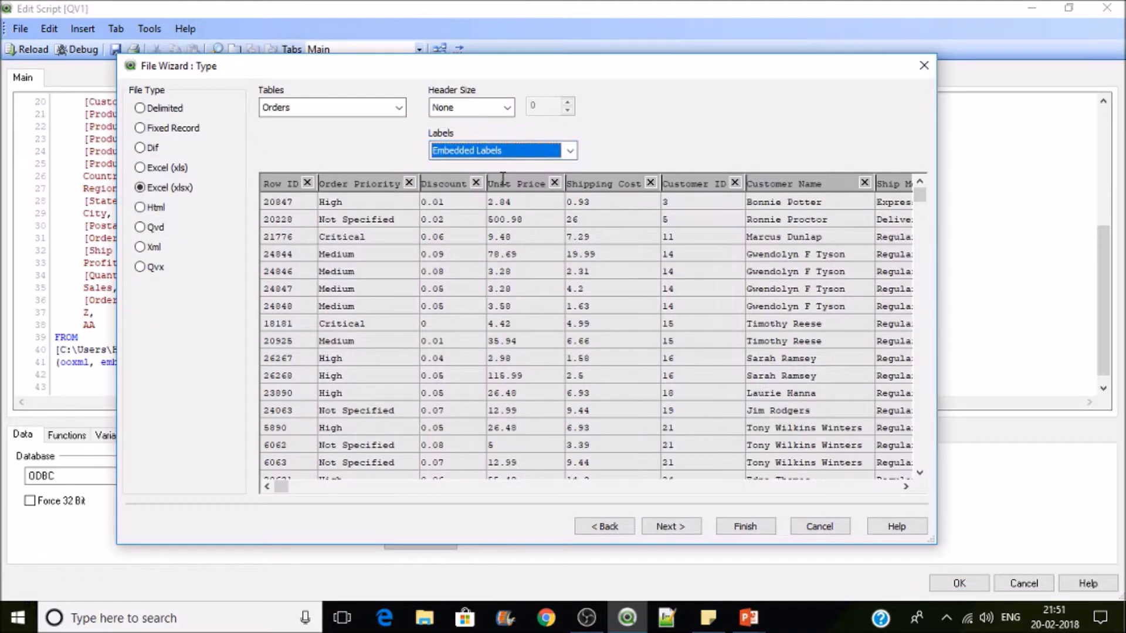
click(398, 111)
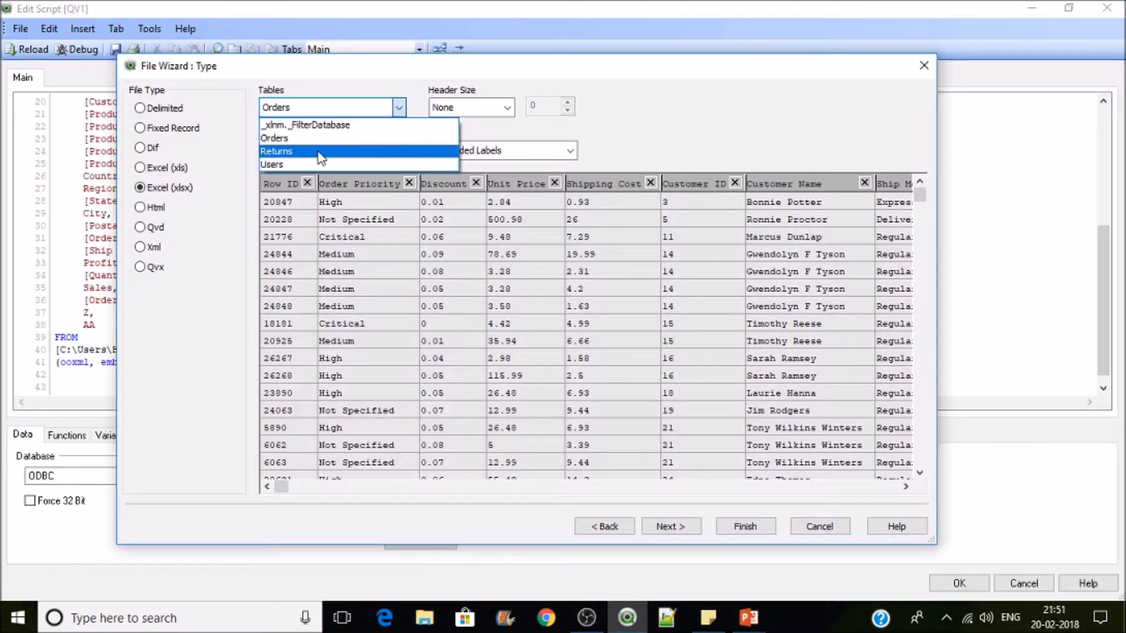
click(320, 152)
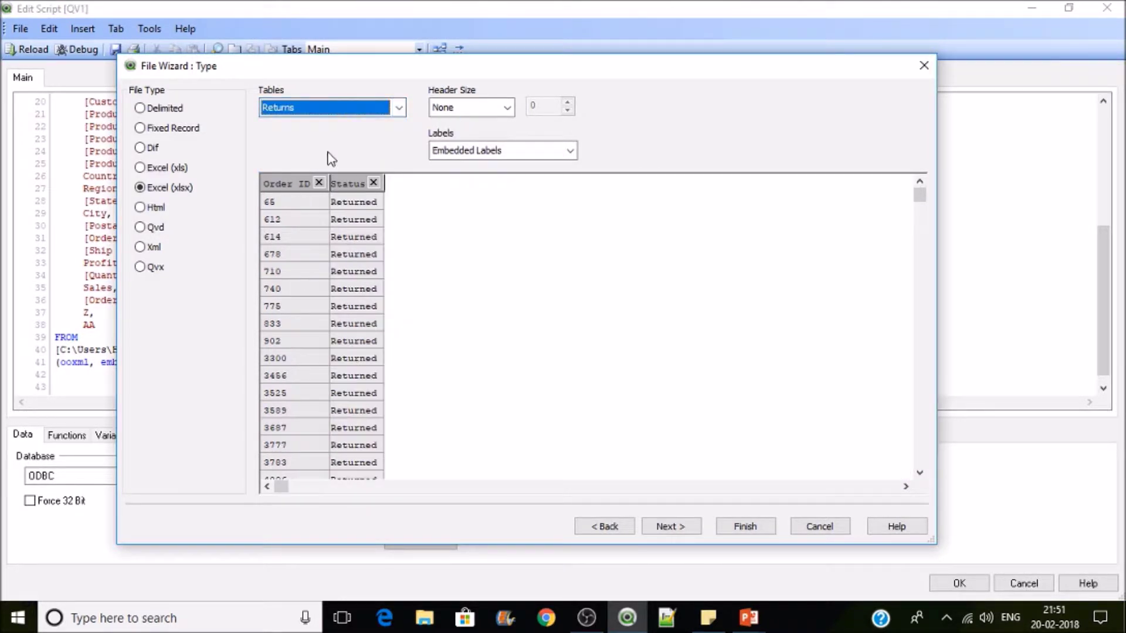
click(744, 526)
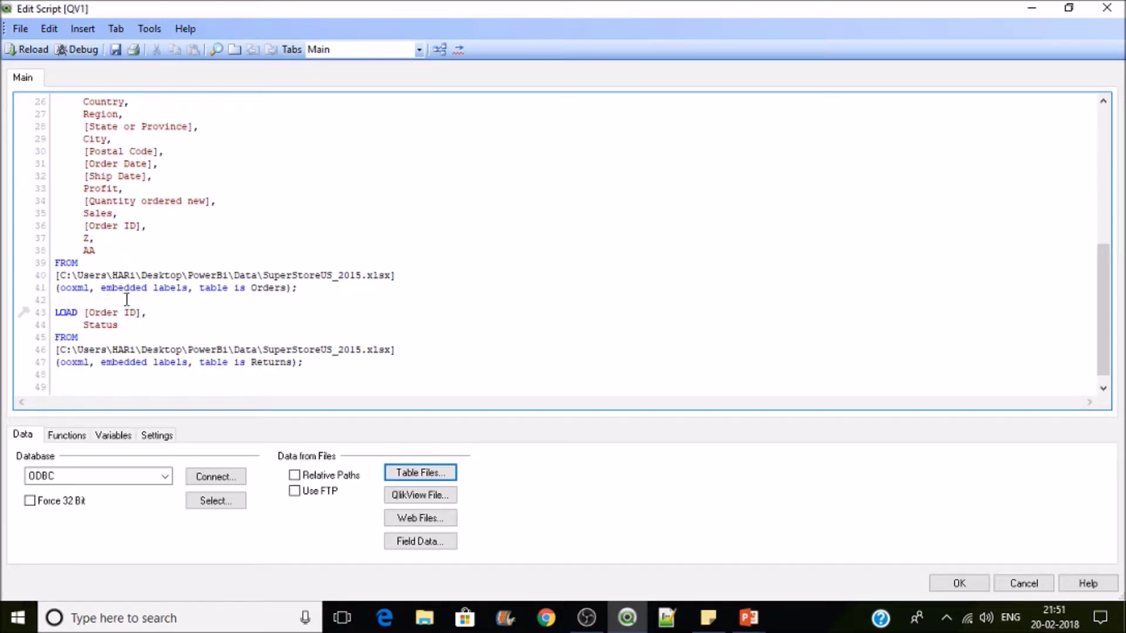
Alias [Order ID] as %Order_Key in both the Orders and Returns loads.
click(144, 225)
text(as)
text(%Order_Key,)
drag(233, 226, 148, 227)
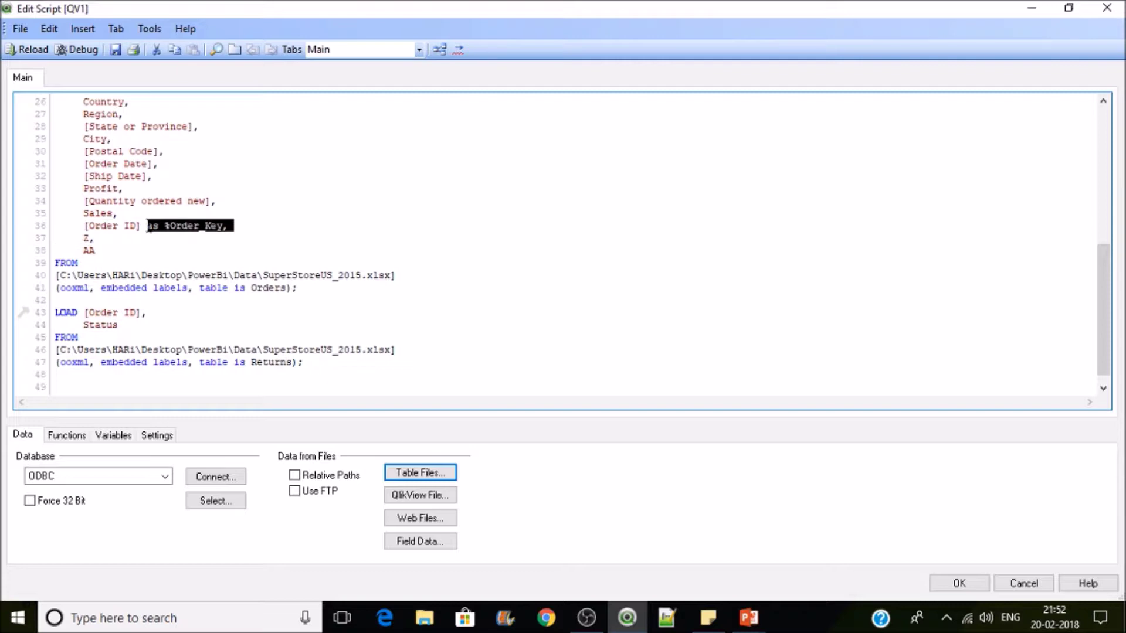
key(ctrl+c)
click(143, 312)
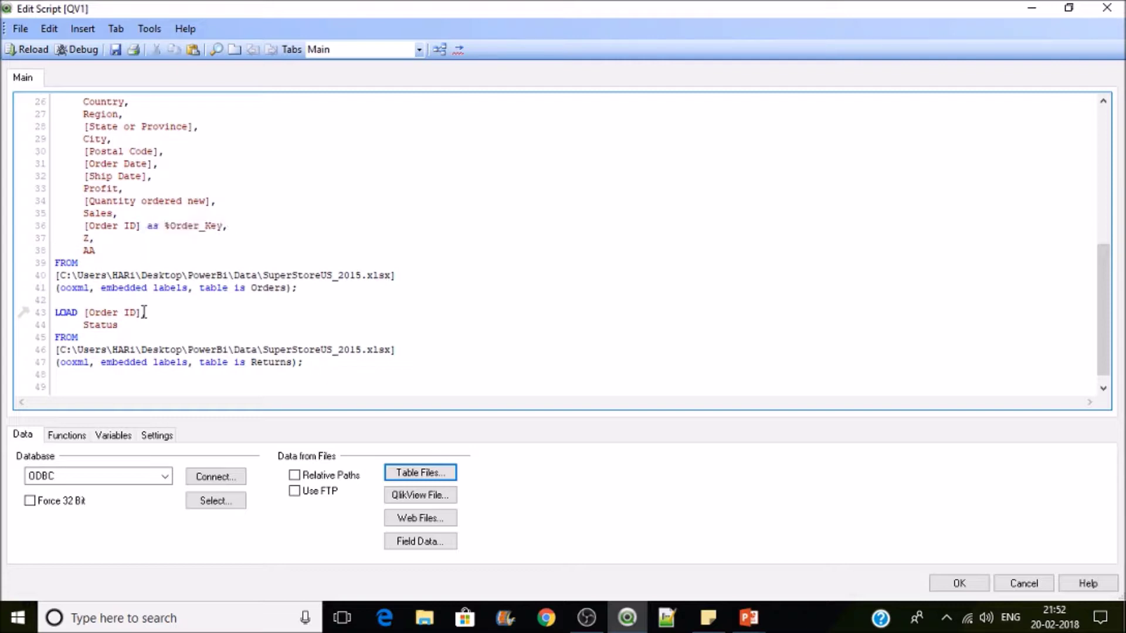
key(ctrl+v)
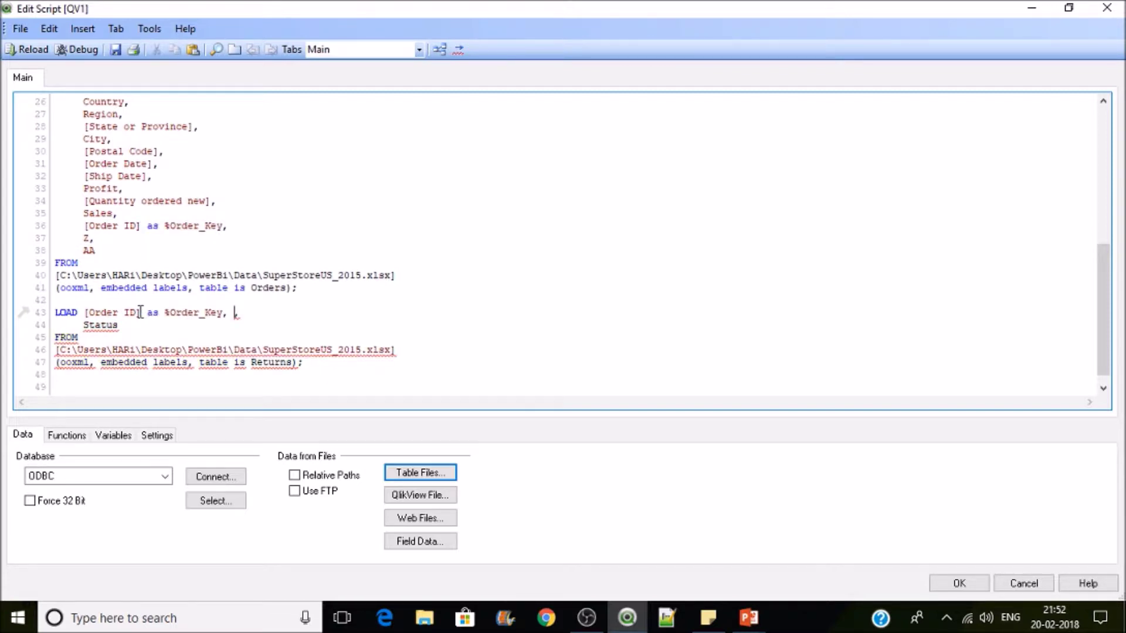
key(BackSpace)
key(BackSpace)
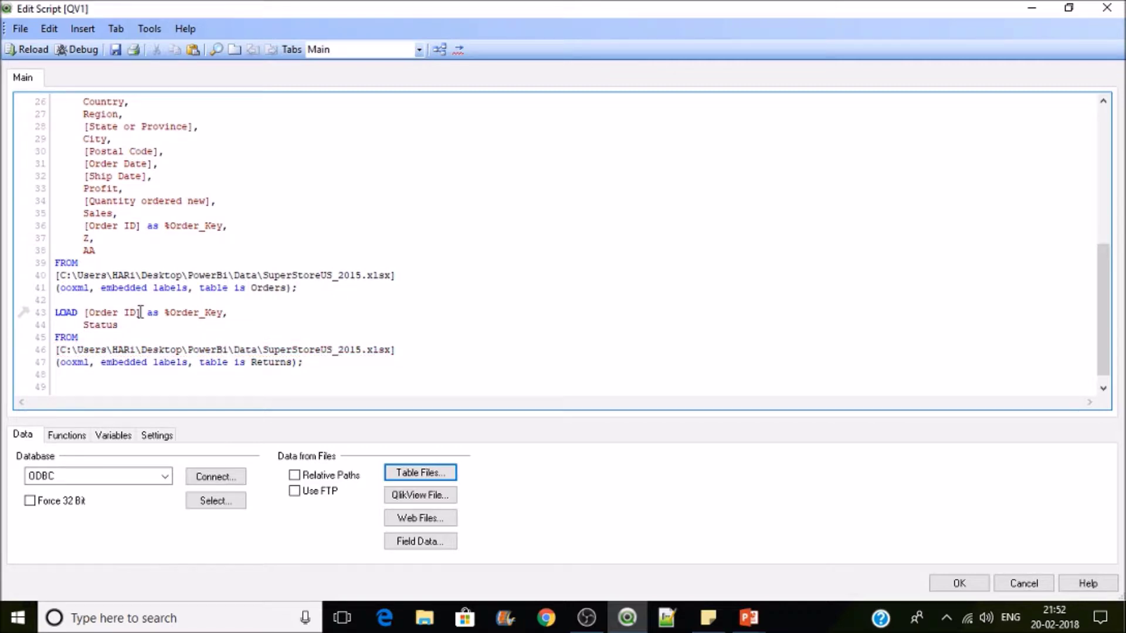
Label the loads 'Returns:' and 'Orders:' and save the document.
click(65, 302)
key(Return)
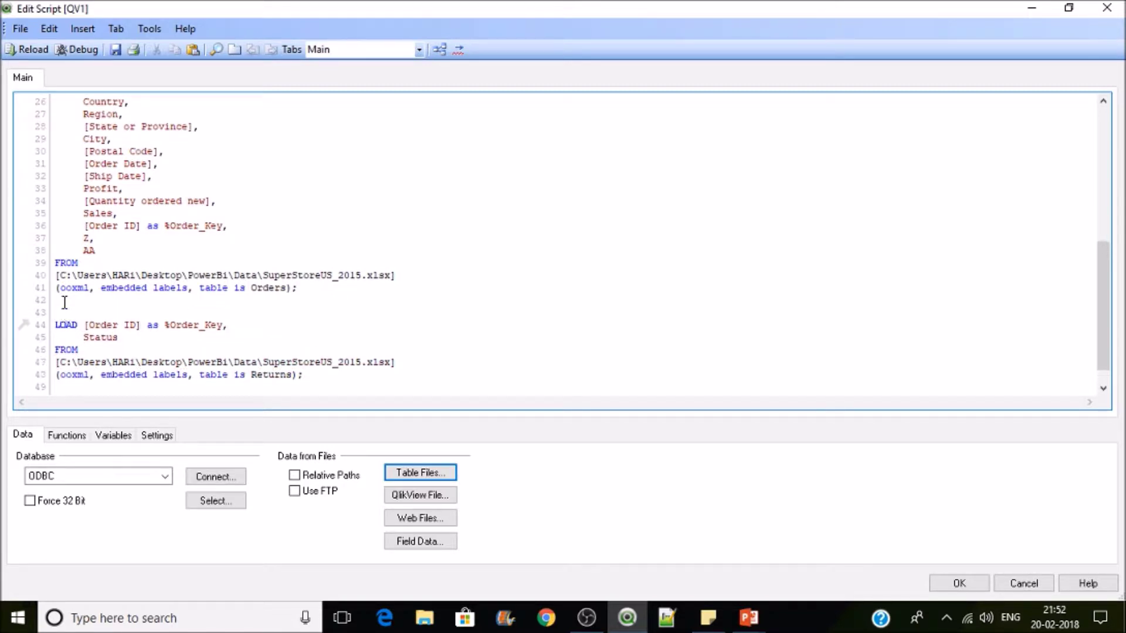
text(Ret)
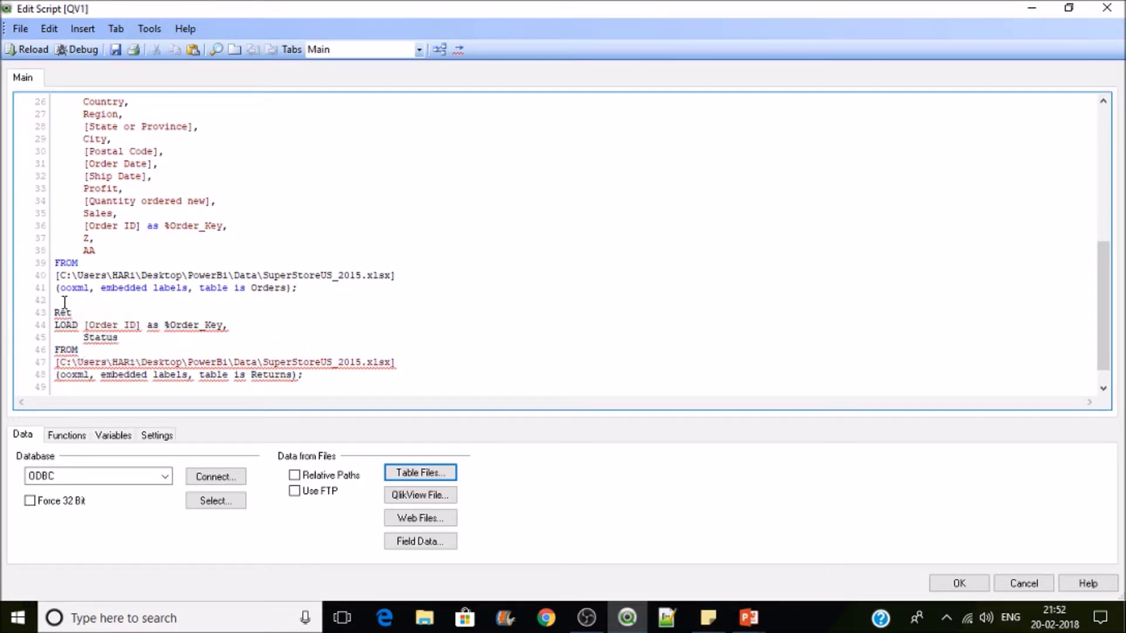
text(urns:)
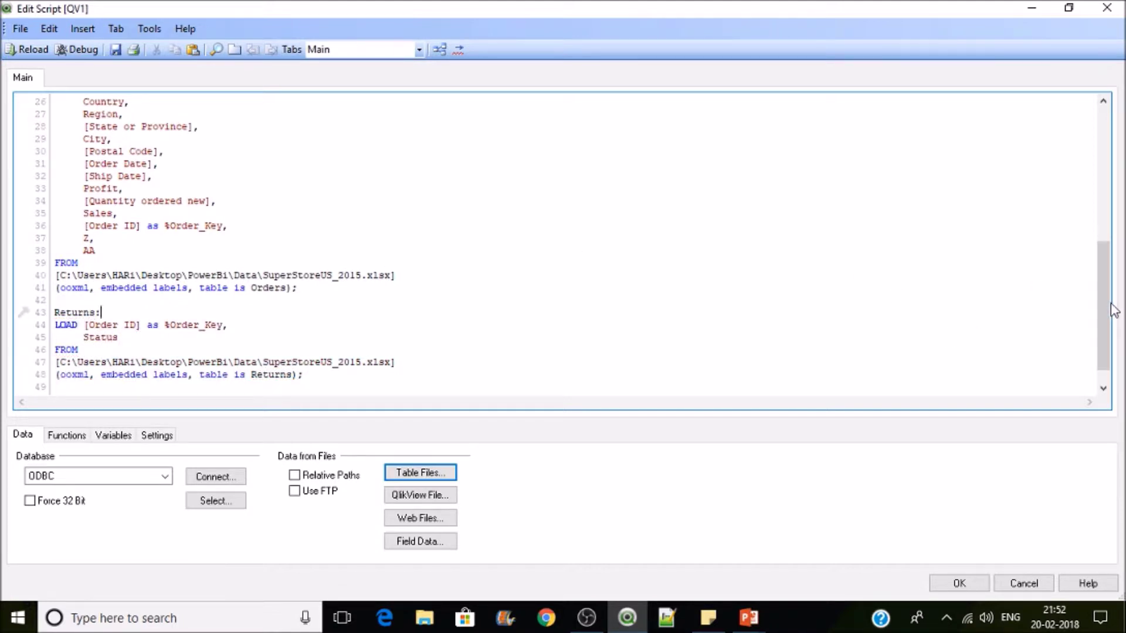
drag(1103, 305, 1082, 141)
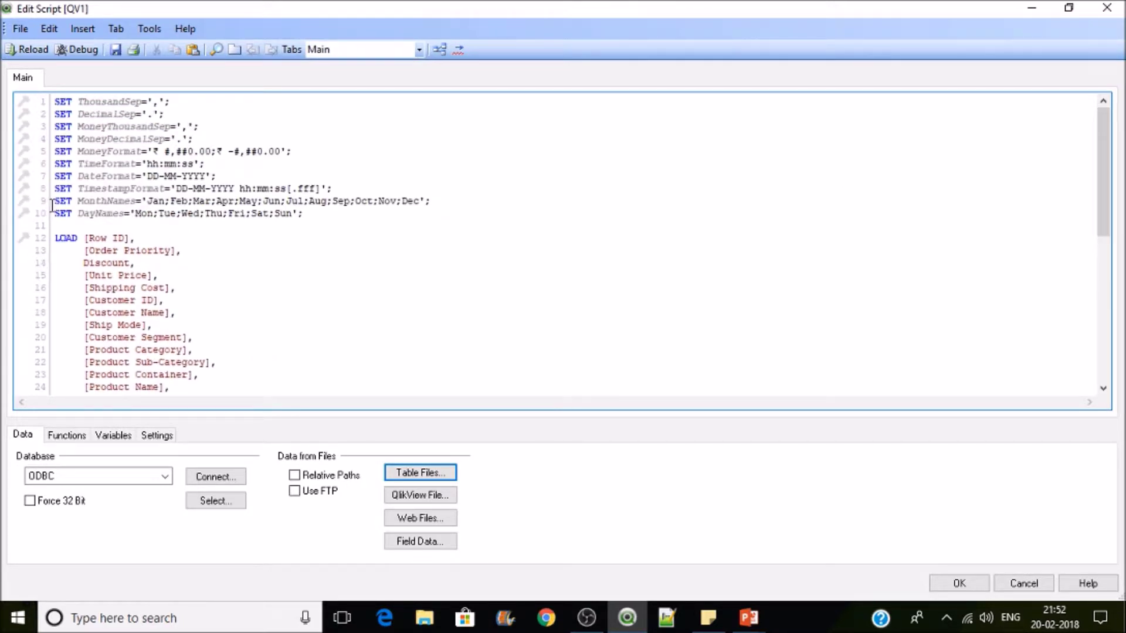
click(57, 225)
key(Return)
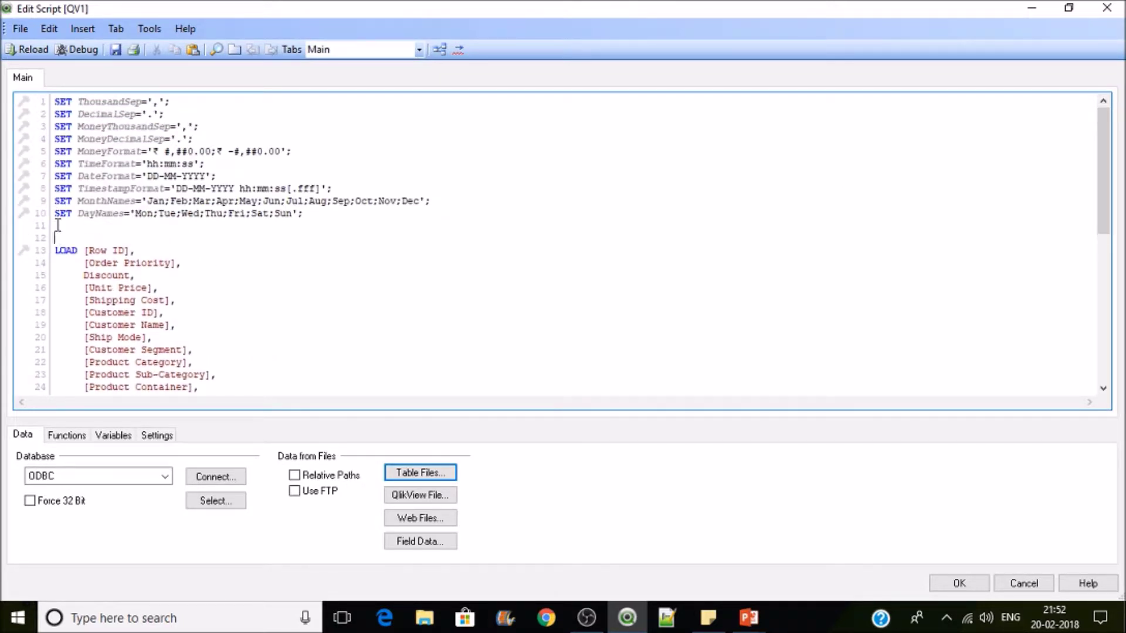
text(Orders)
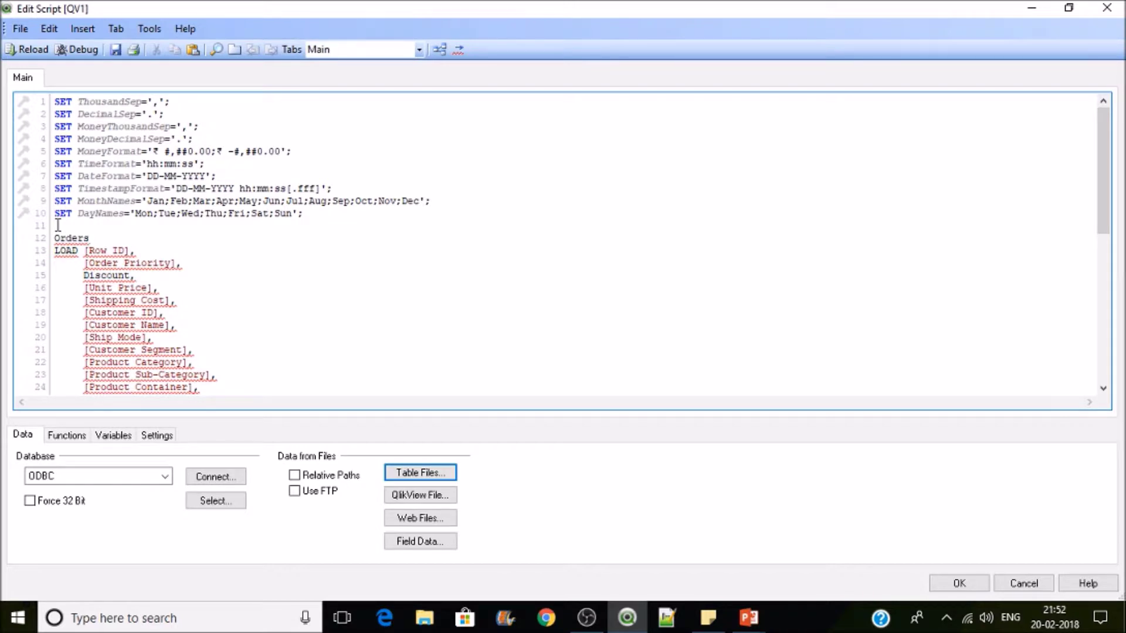
text(:)
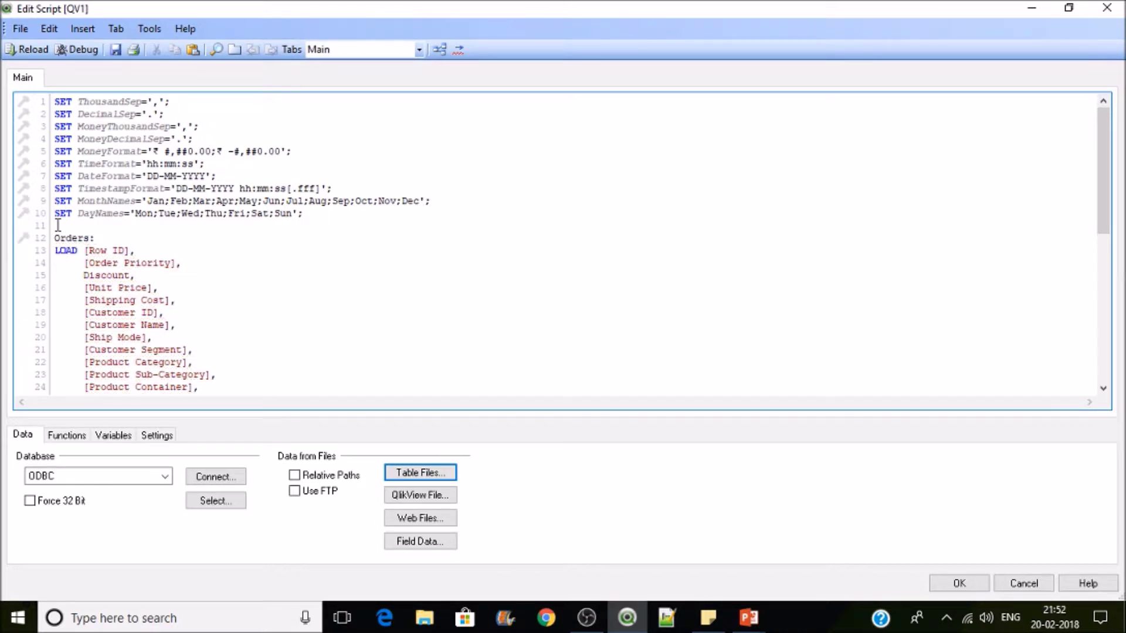
click(115, 50)
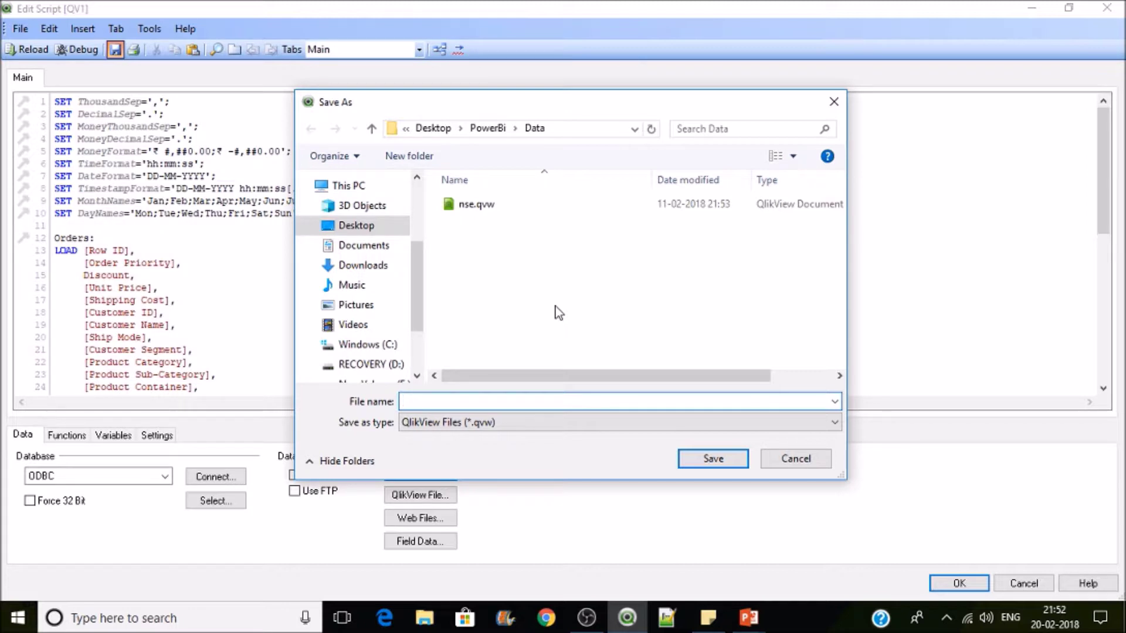
Save the document as Hide.qvw, reload the script, and dismiss Sheet Properties.
text(Hide)
key(Return)
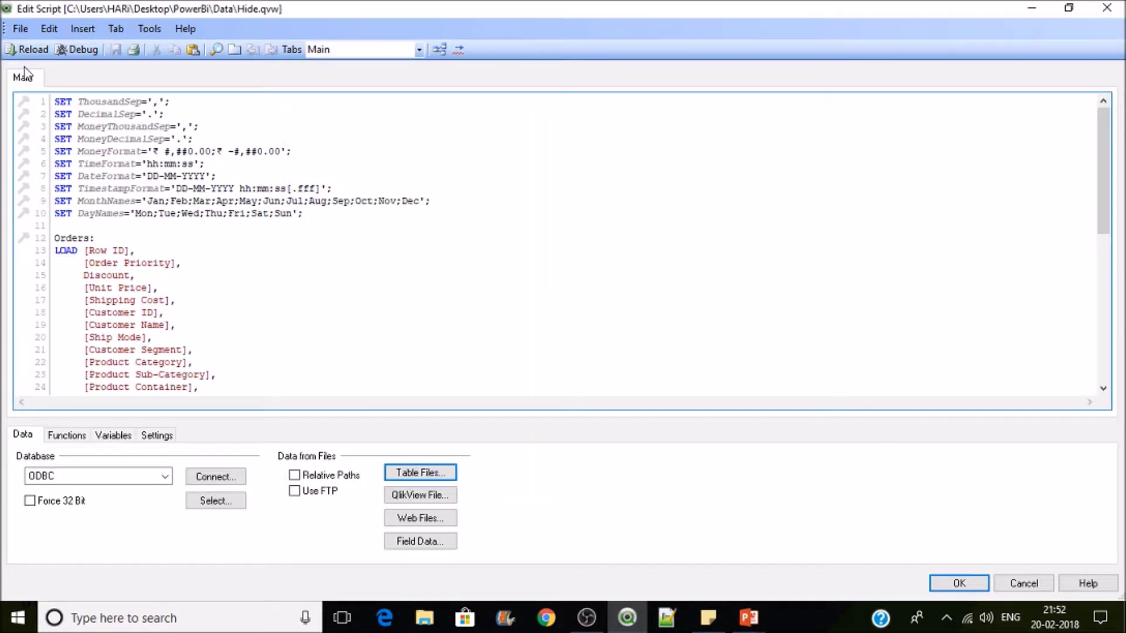
click(26, 50)
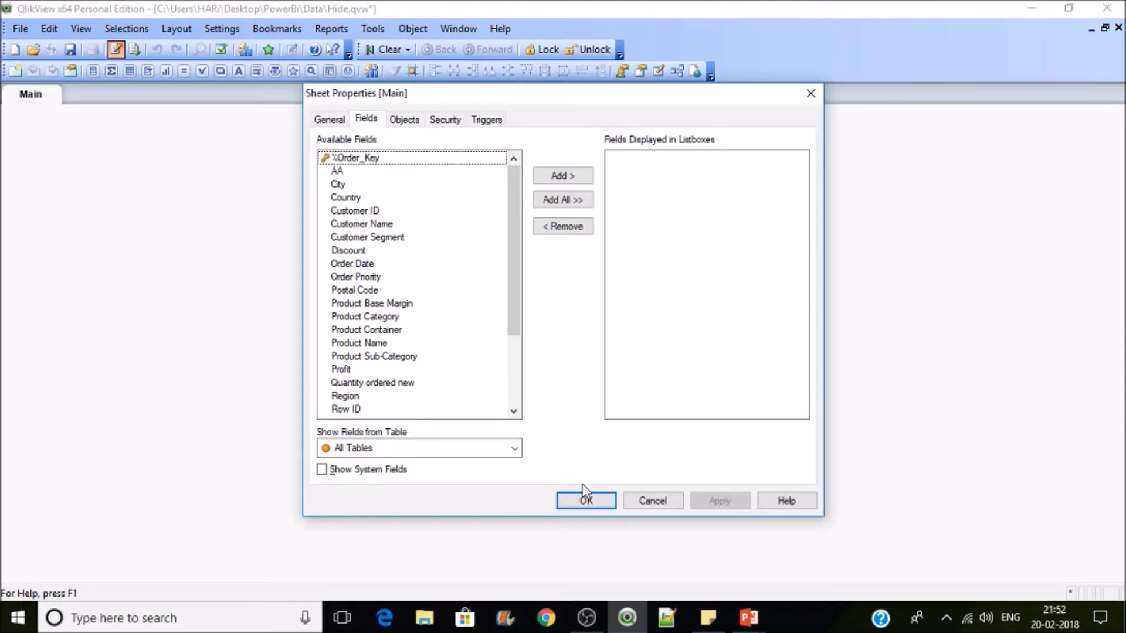
click(585, 501)
Save, then inspect the Table Viewer showing Orders and Returns linked on %Order_Key.
key(ctrl+s)
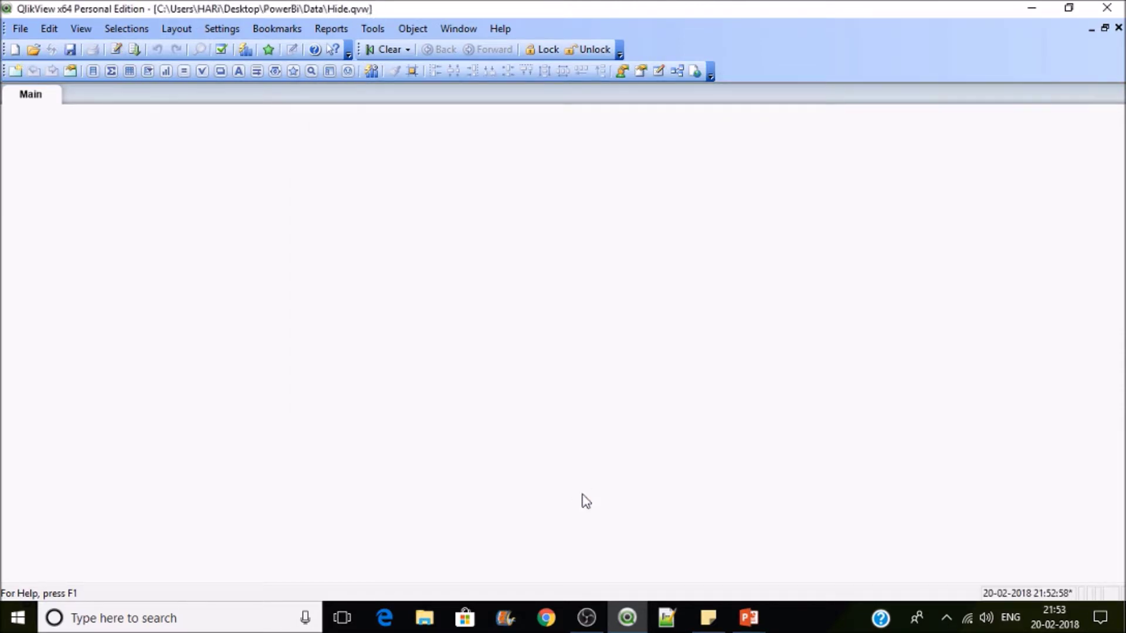
key(ctrl+t)
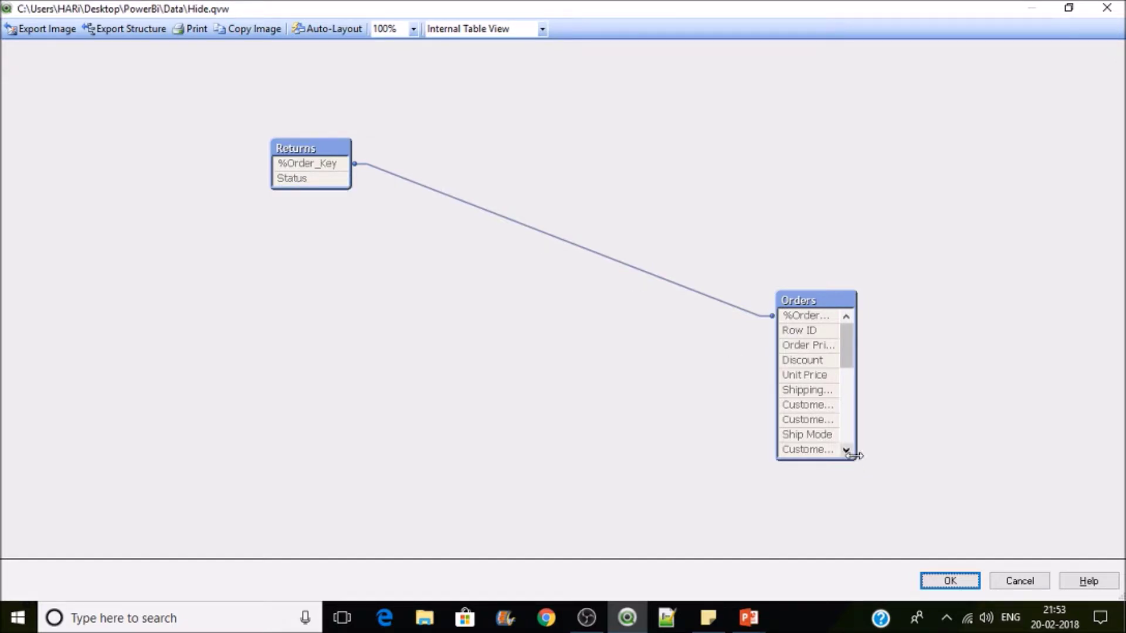
drag(854, 458, 1016, 525)
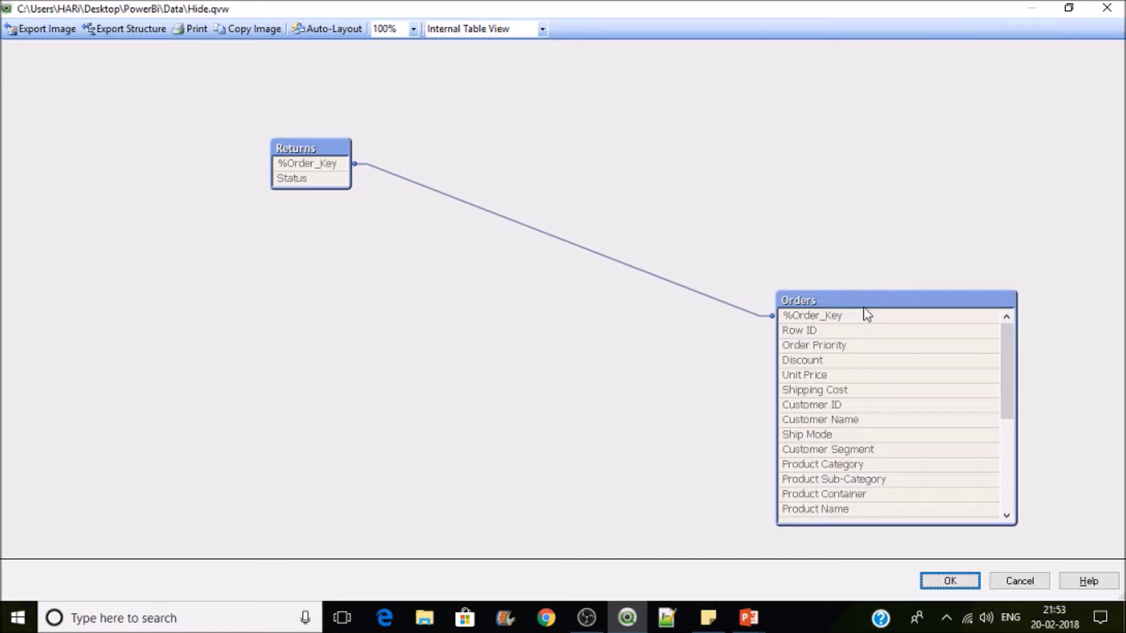
drag(863, 314, 583, 163)
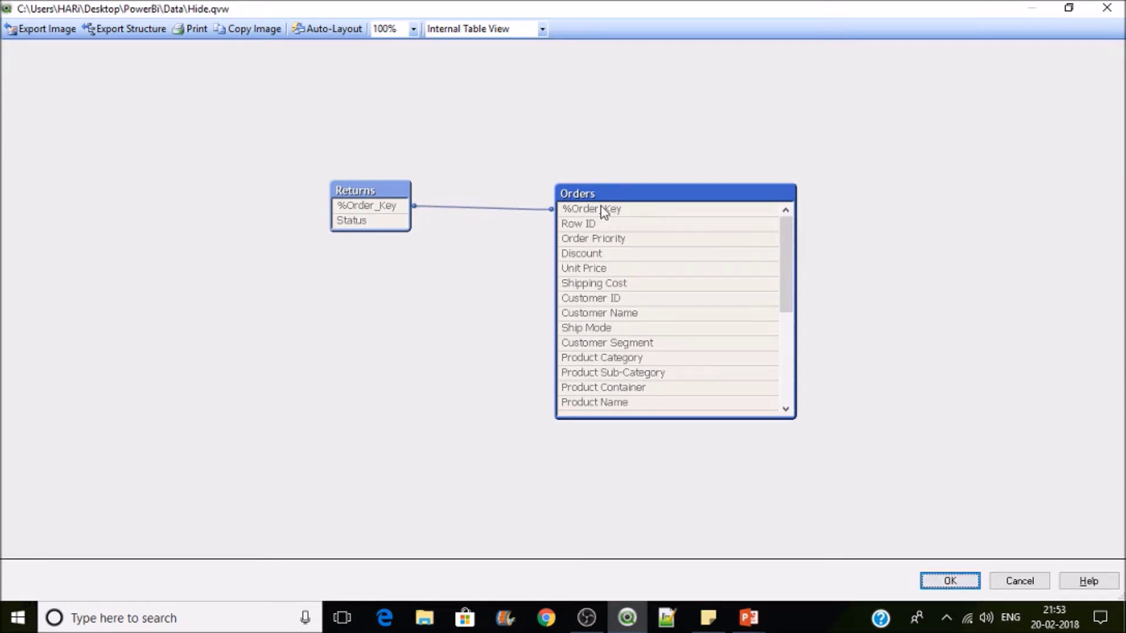
mouse_move(604, 211)
click(951, 582)
Start a new list box from the sheet's context menu, then cancel it.
right_click(162, 261)
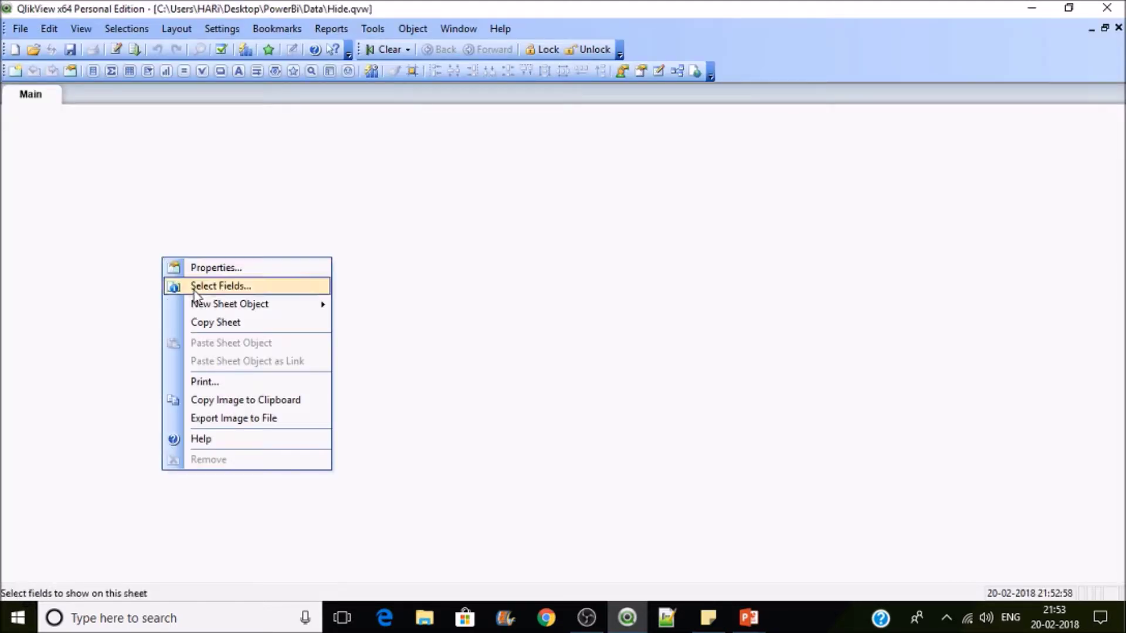
mouse_move(204, 309)
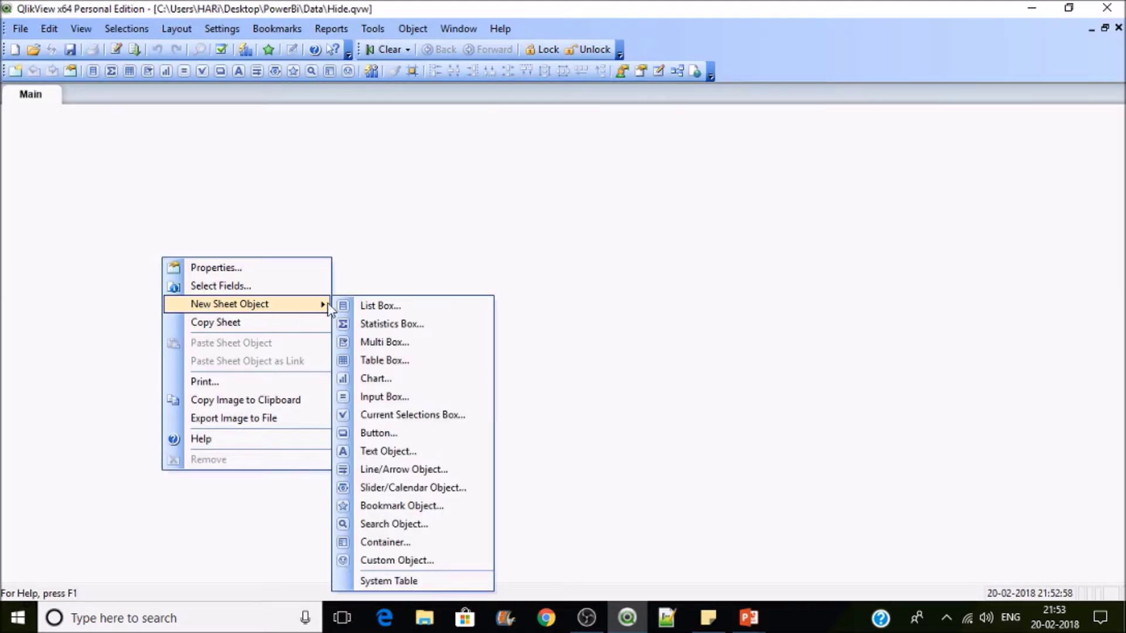
click(380, 305)
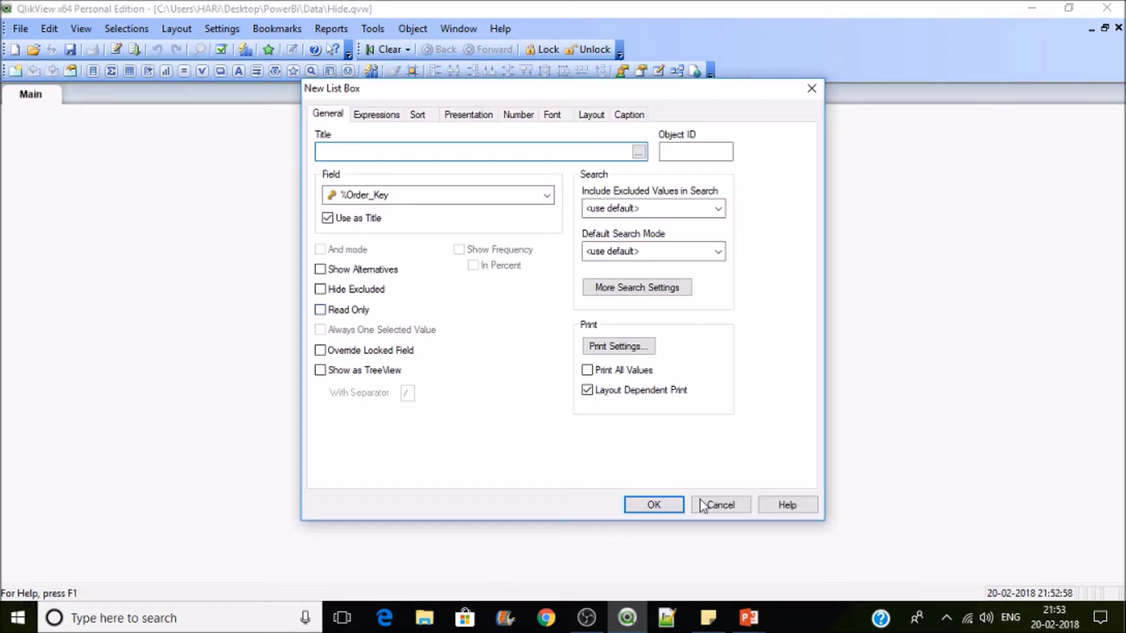
click(710, 507)
Start a new chart and advance to its Dimensions page listing %Order_Key.
right_click(320, 255)
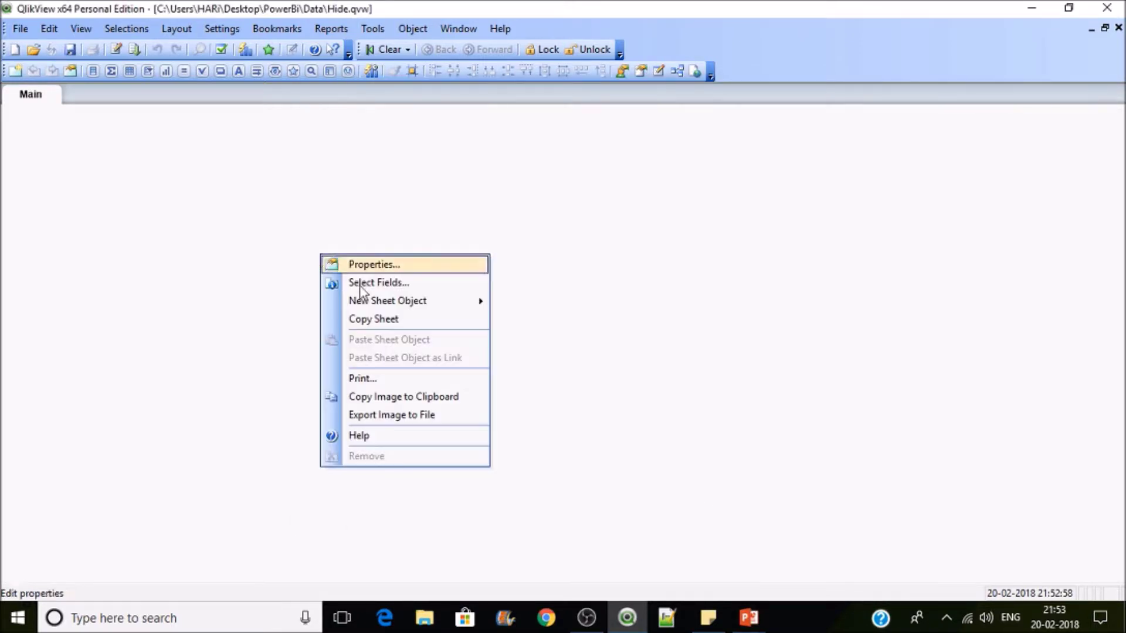
mouse_move(378, 300)
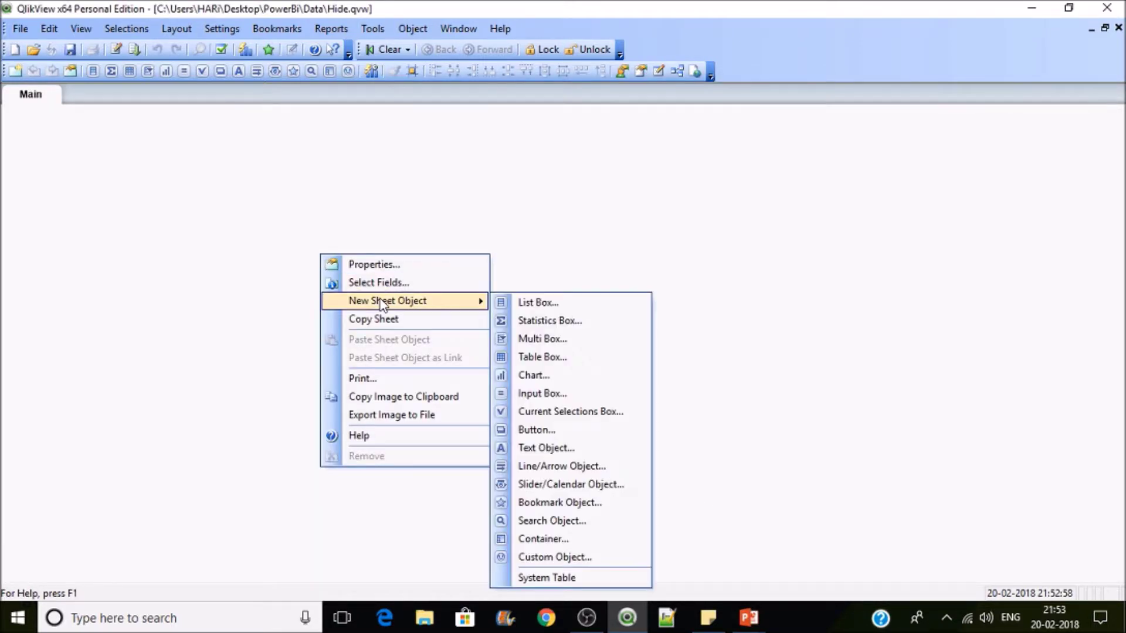
click(537, 374)
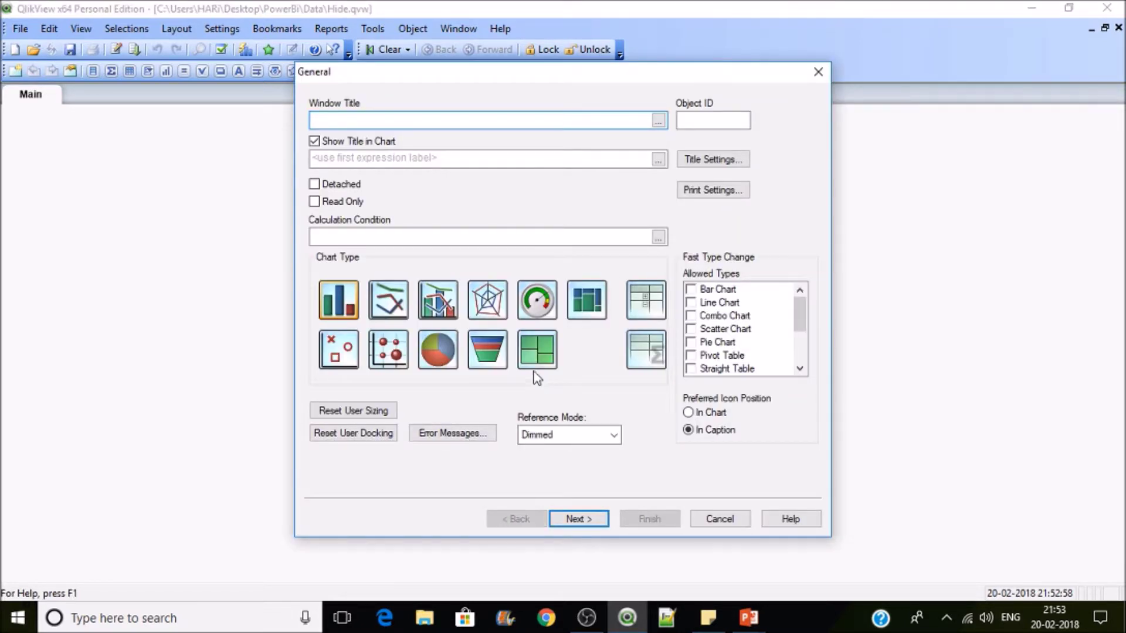
click(568, 518)
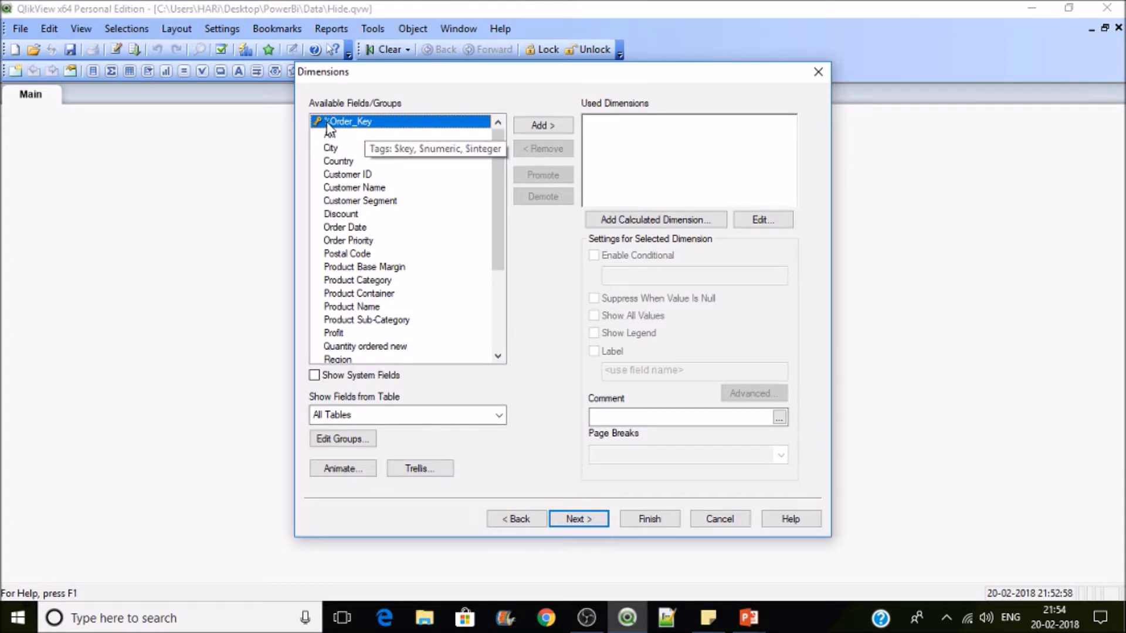
Cancel the chart, save, and add SET HidePrefix = '%'; above the Orders load.
click(719, 519)
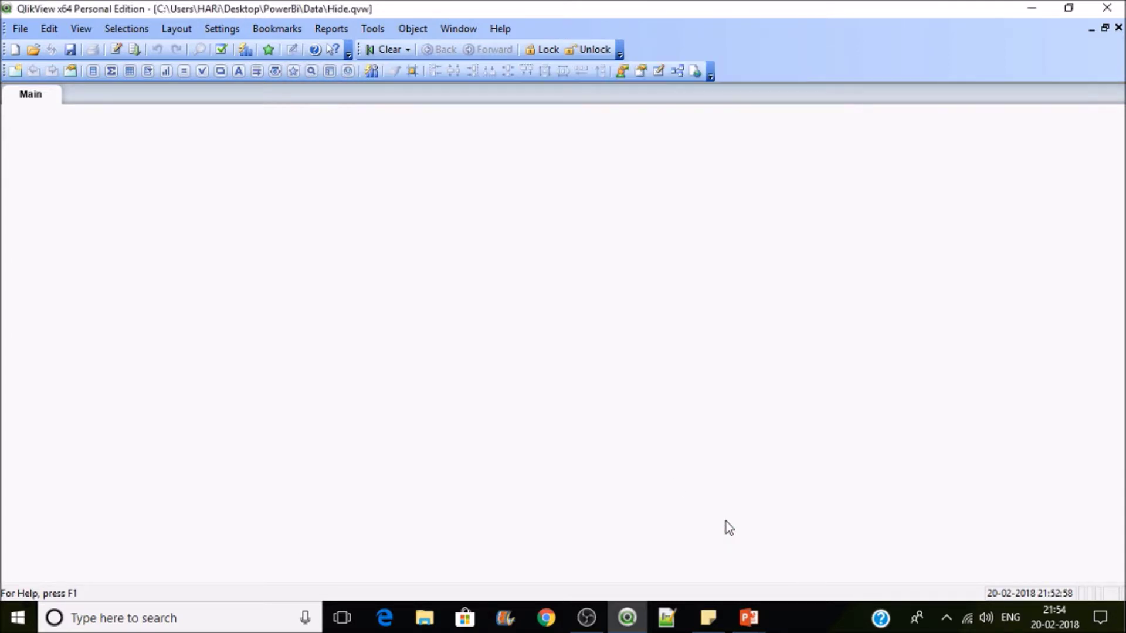
click(70, 50)
click(116, 50)
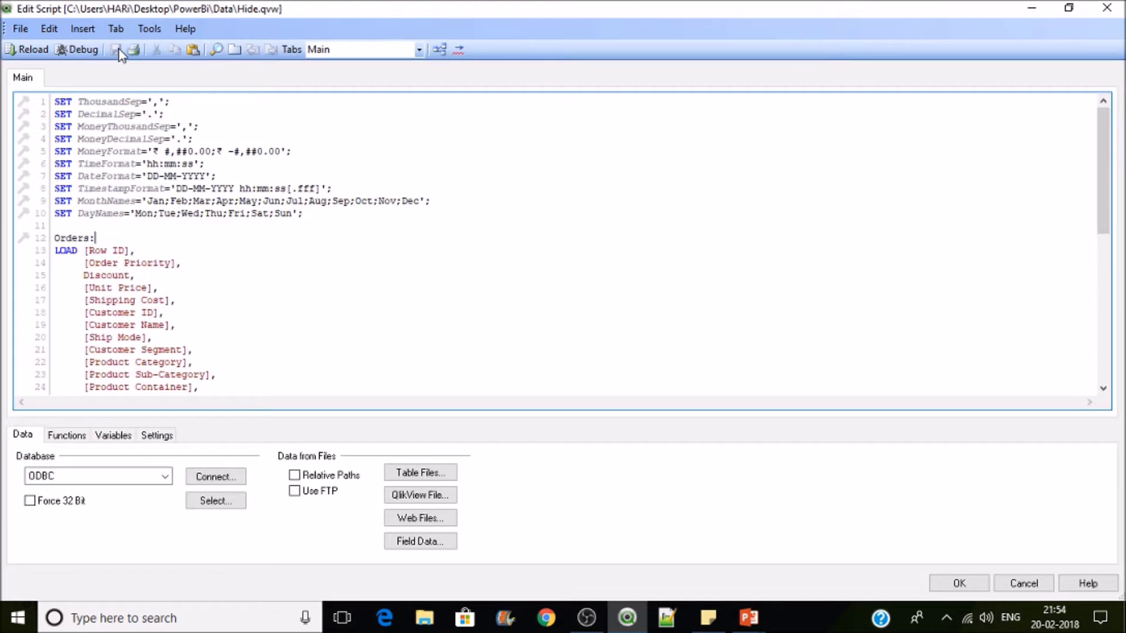
click(67, 228)
key(Return)
key(Return)
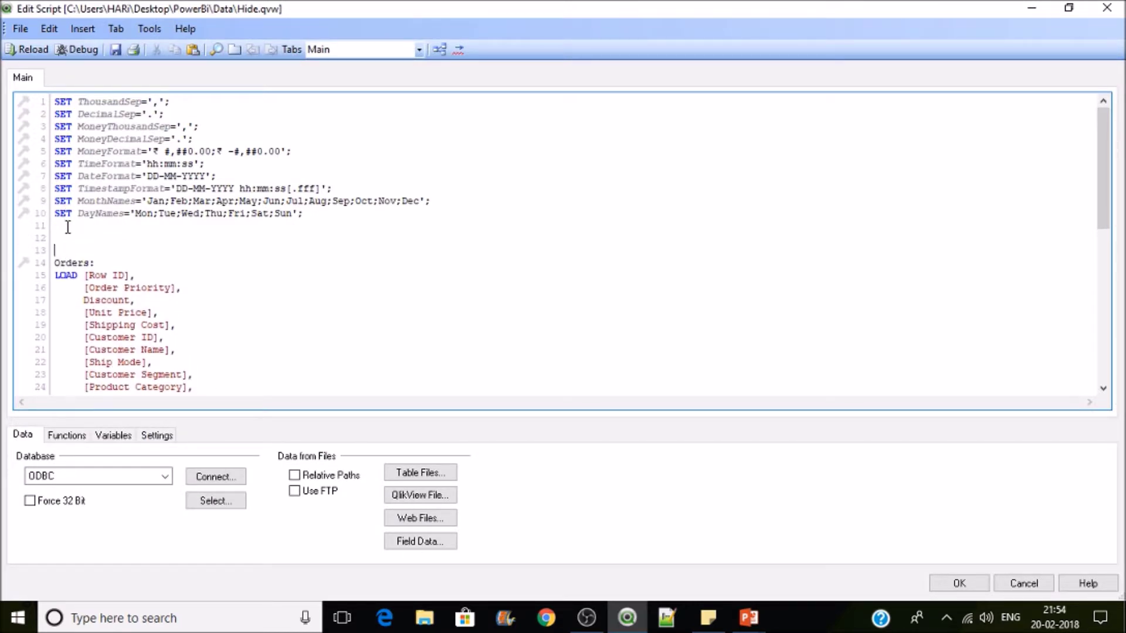
text(SET Hide Prefi)
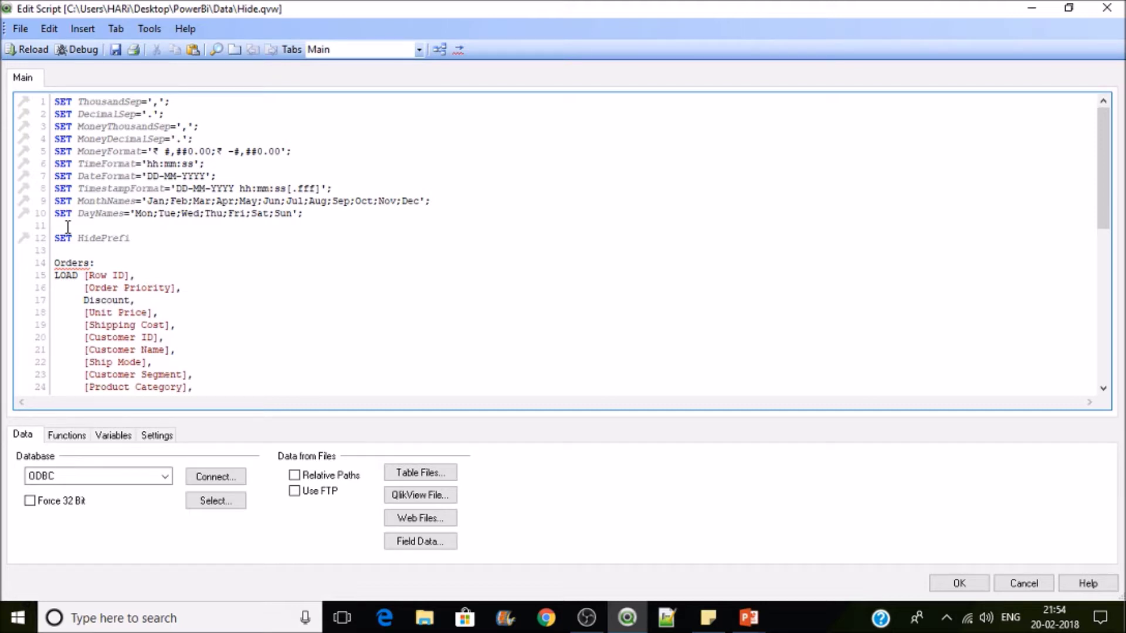
text(x =)
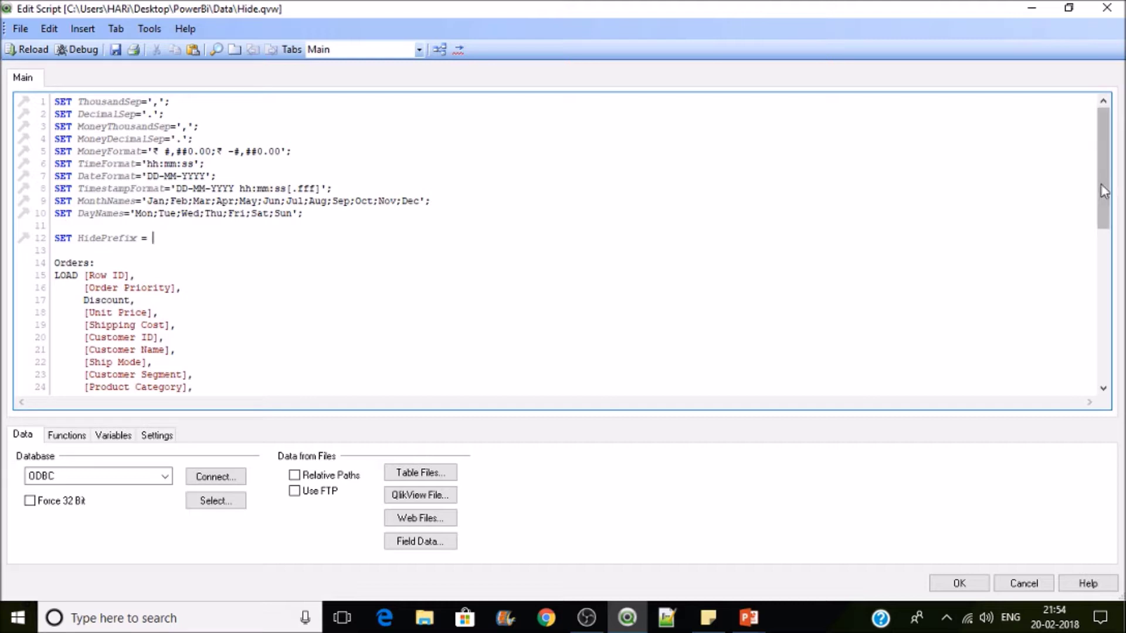
drag(1103, 176, 1104, 327)
drag(253, 237, 168, 201)
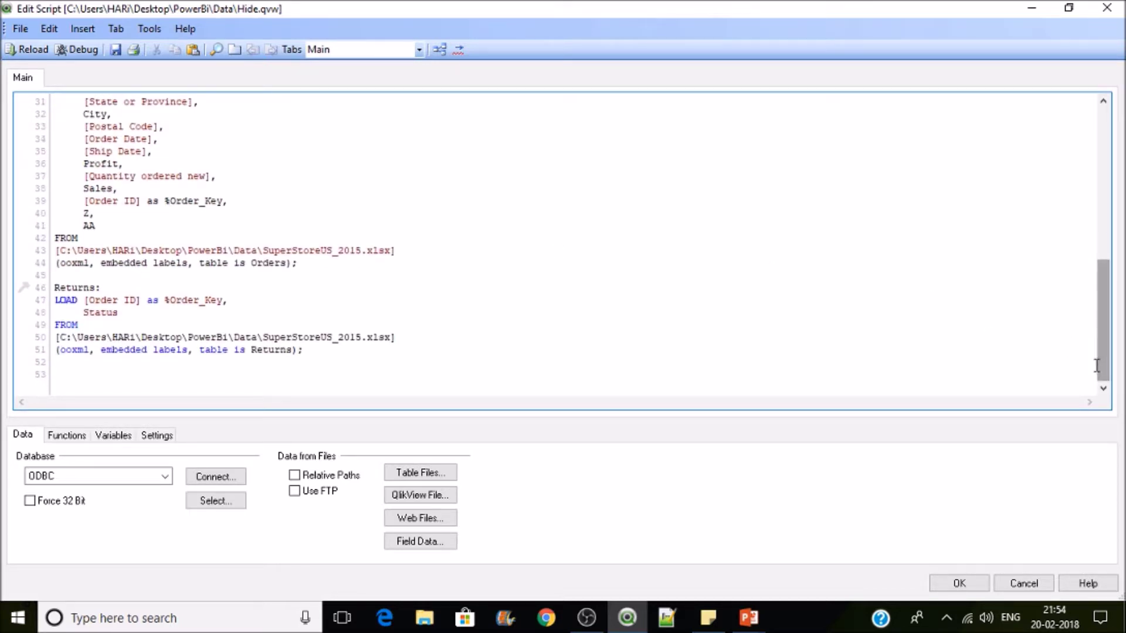
drag(1105, 371, 1104, 219)
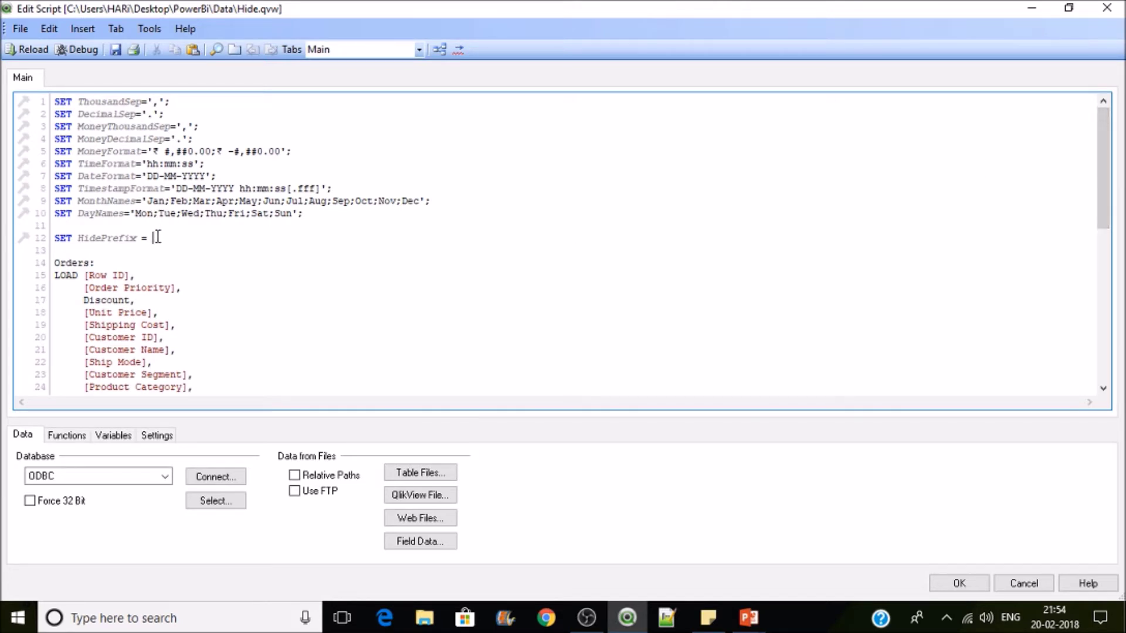
text('%';)
Reload the script and scroll Available Fields, where %Order_Key no longer appears.
click(27, 51)
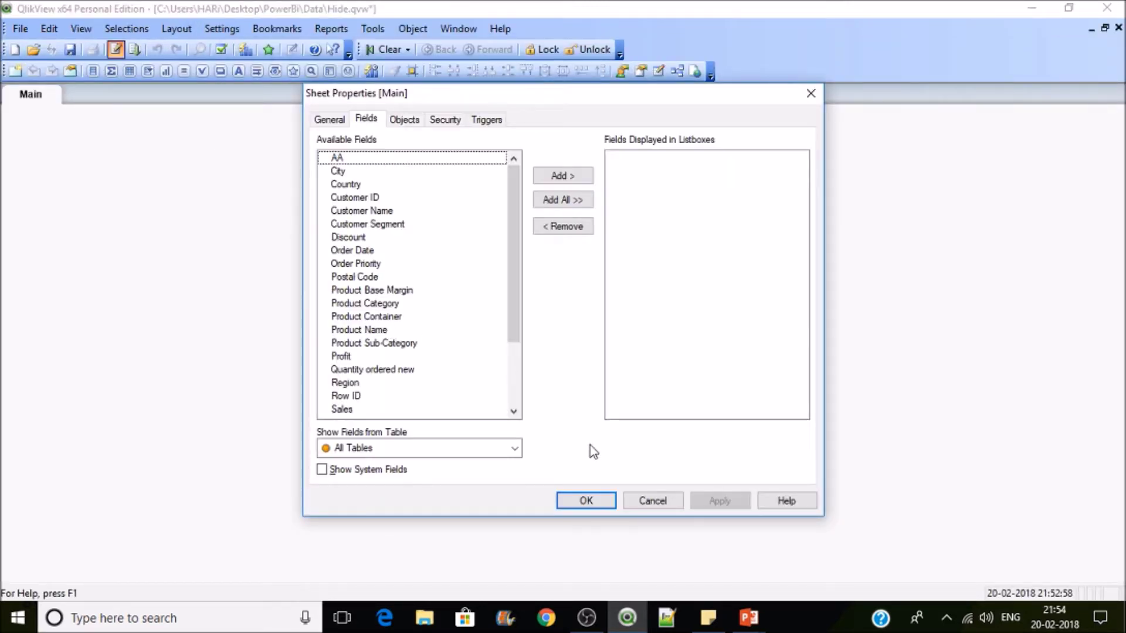
drag(514, 290, 551, 165)
Check that a new list box's Field dropdown omits %Order_Key, then close it uncreated.
click(586, 500)
right_click(175, 215)
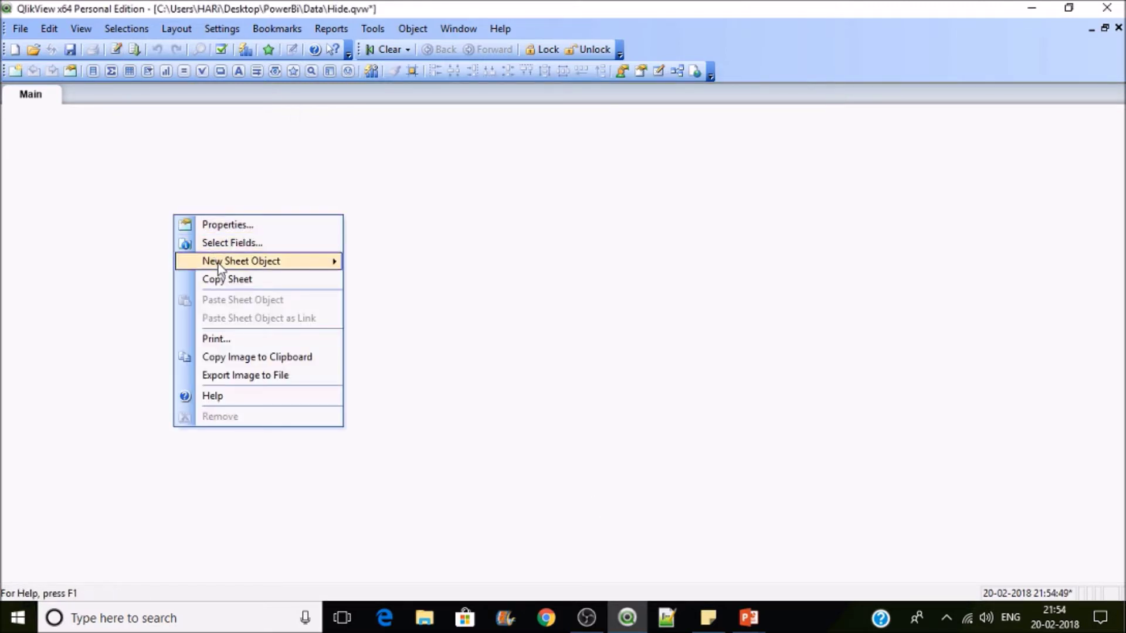
mouse_move(219, 268)
click(403, 265)
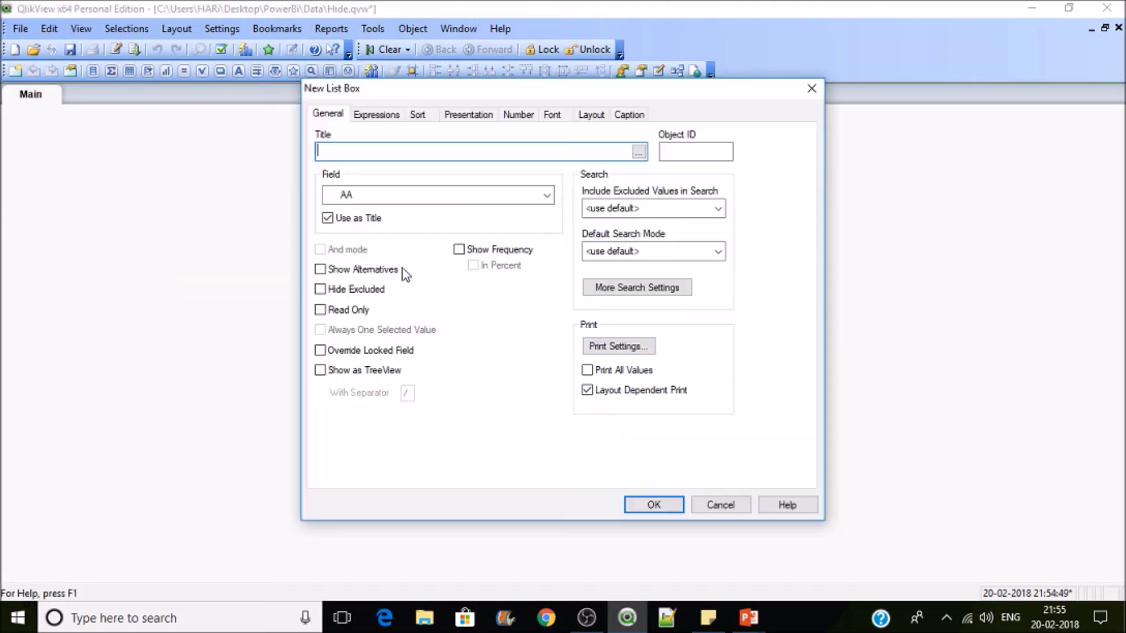
click(448, 198)
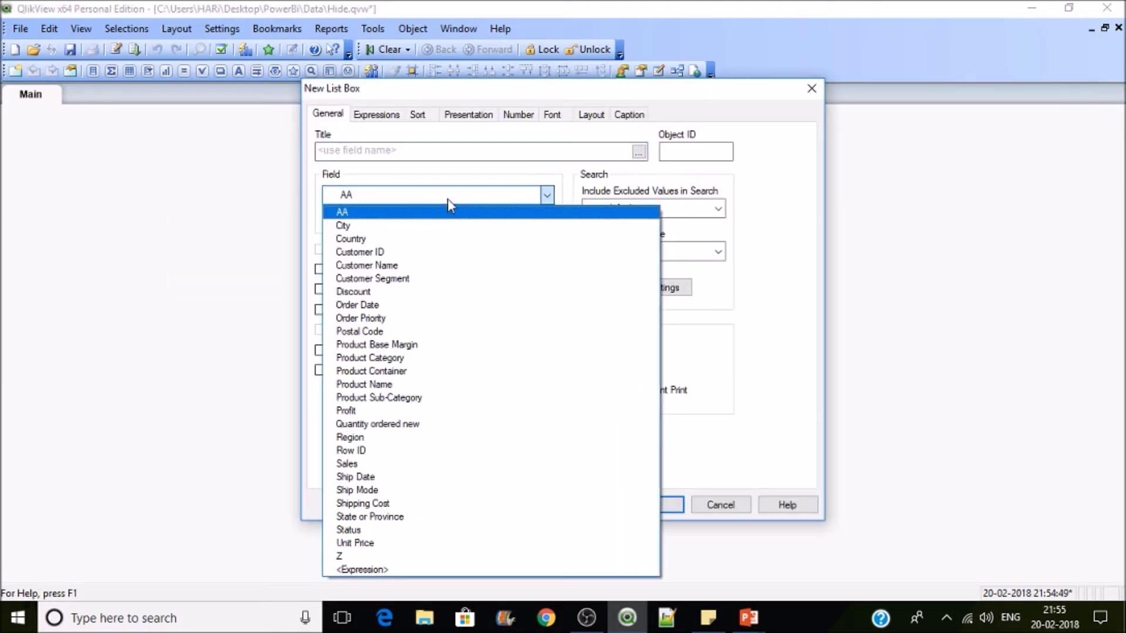
click(810, 92)
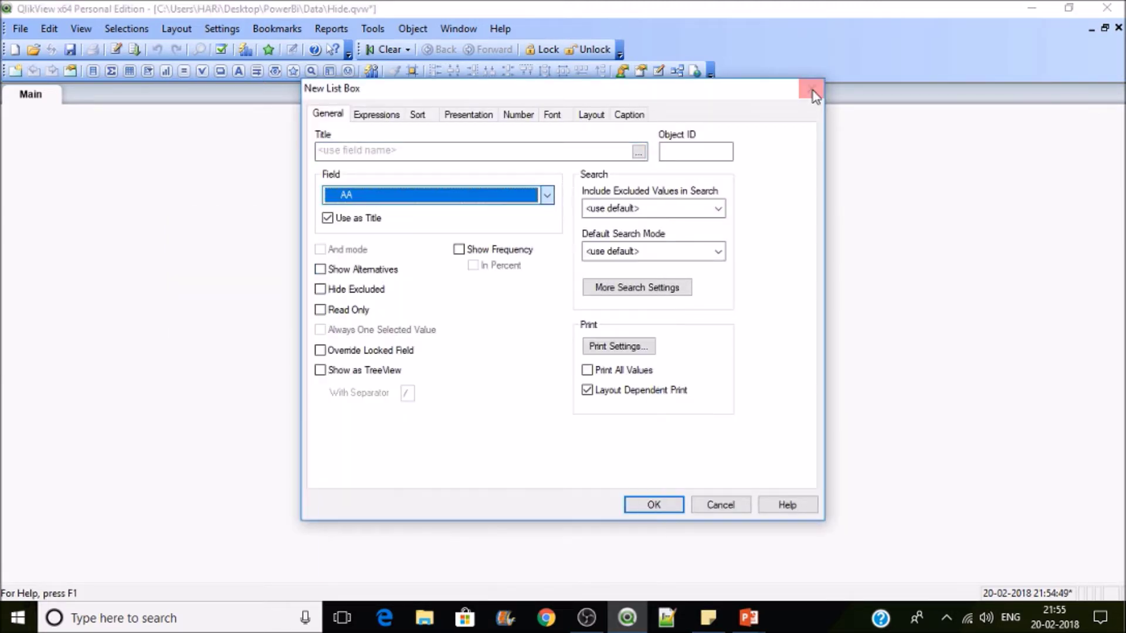
click(812, 91)
Create a test chart with no dimensions, confirming the dimension list lacks %Order_Key.
right_click(265, 189)
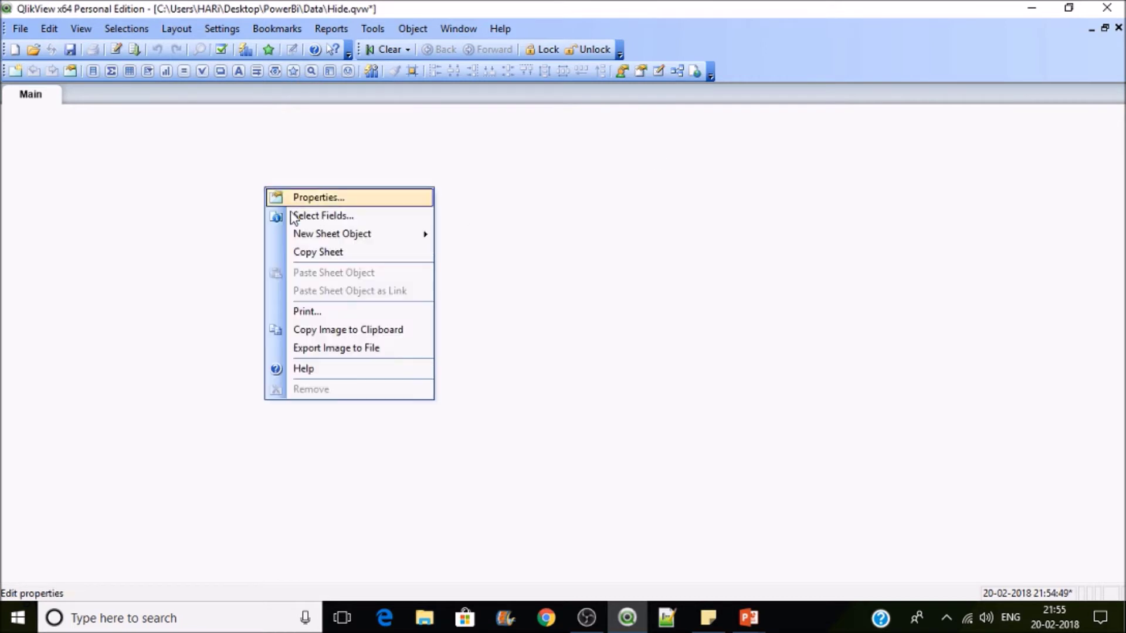
mouse_move(364, 234)
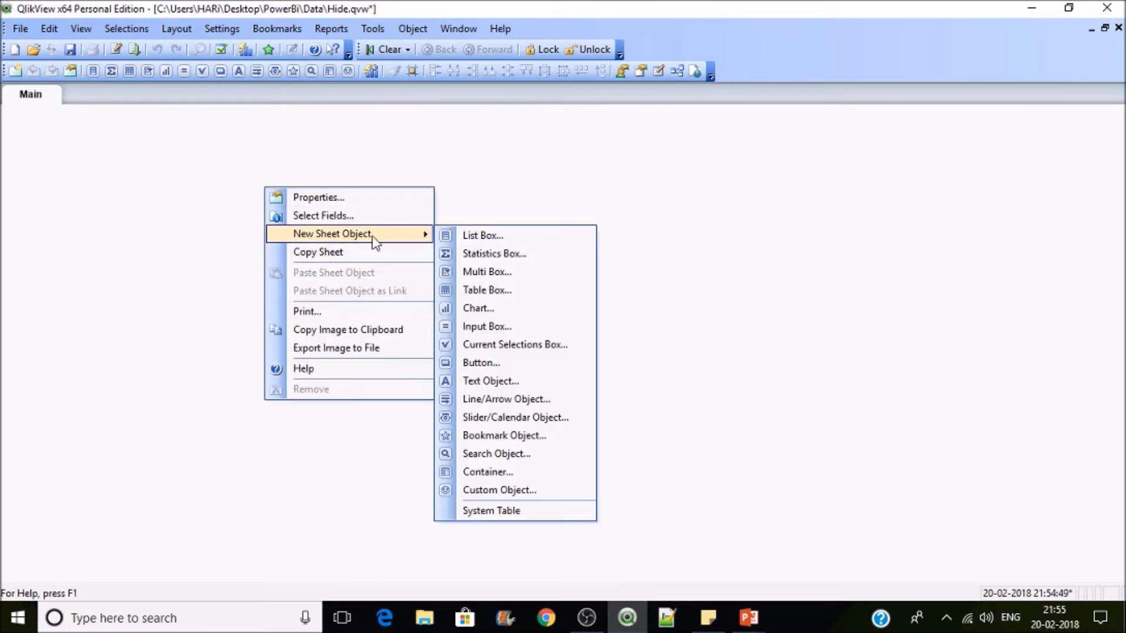
click(529, 318)
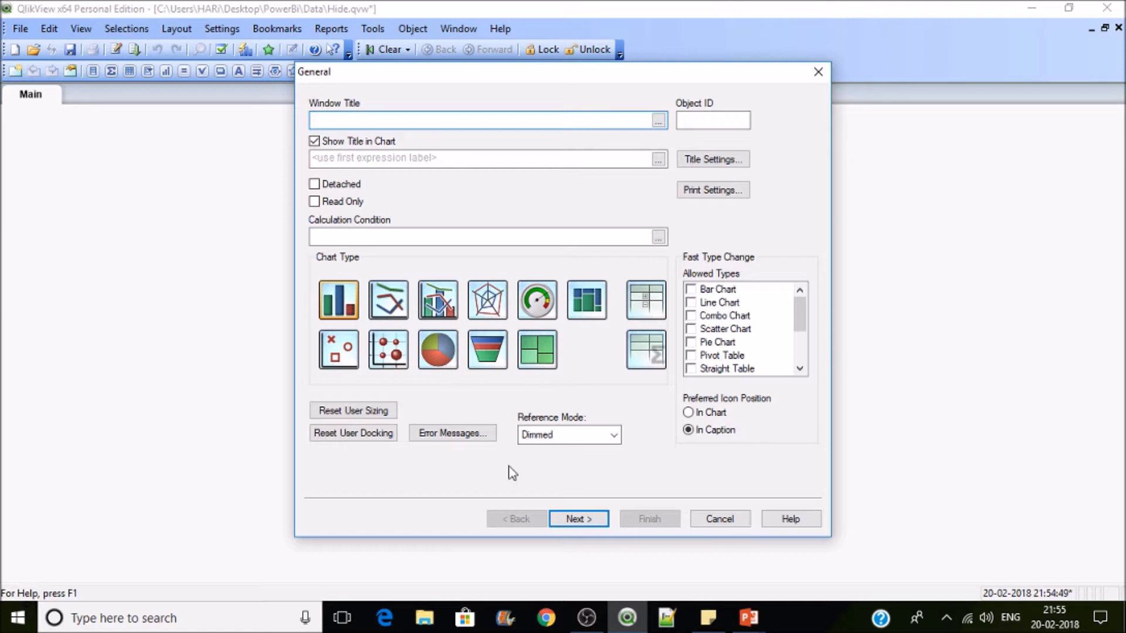
click(565, 519)
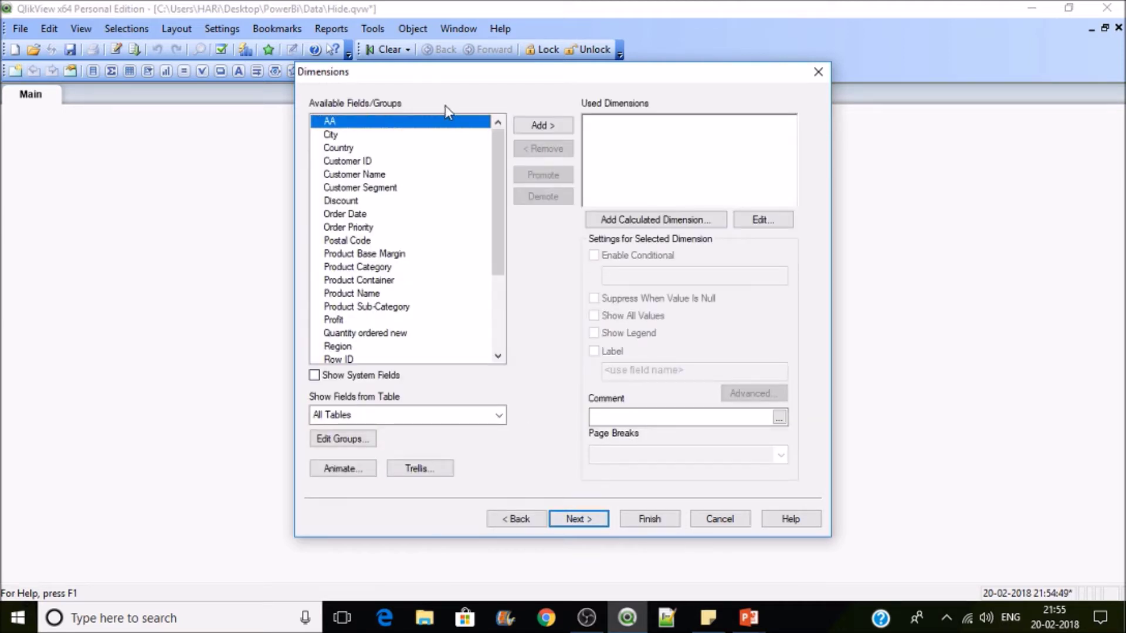
drag(498, 179, 516, 286)
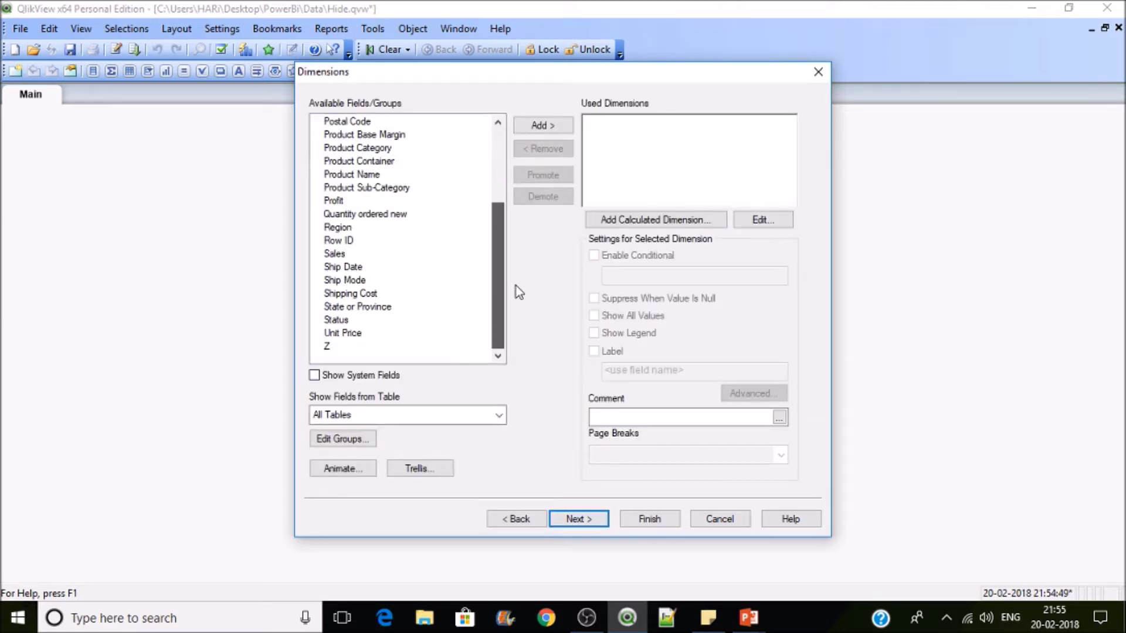
click(670, 521)
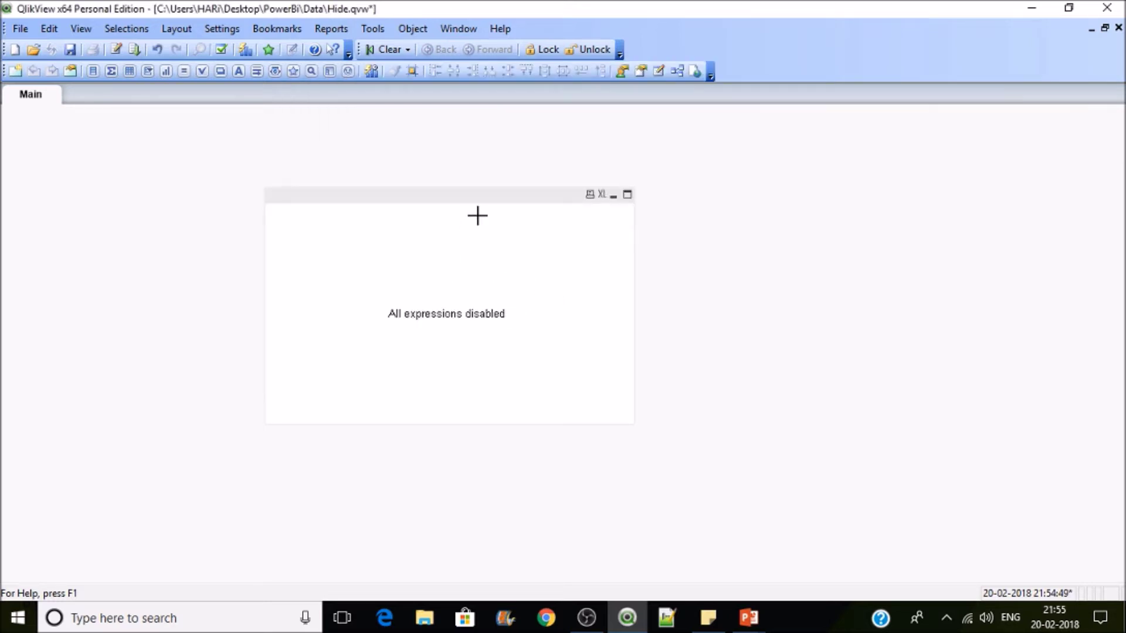
Delete the empty chart from the Main sheet.
right_click(480, 218)
click(551, 473)
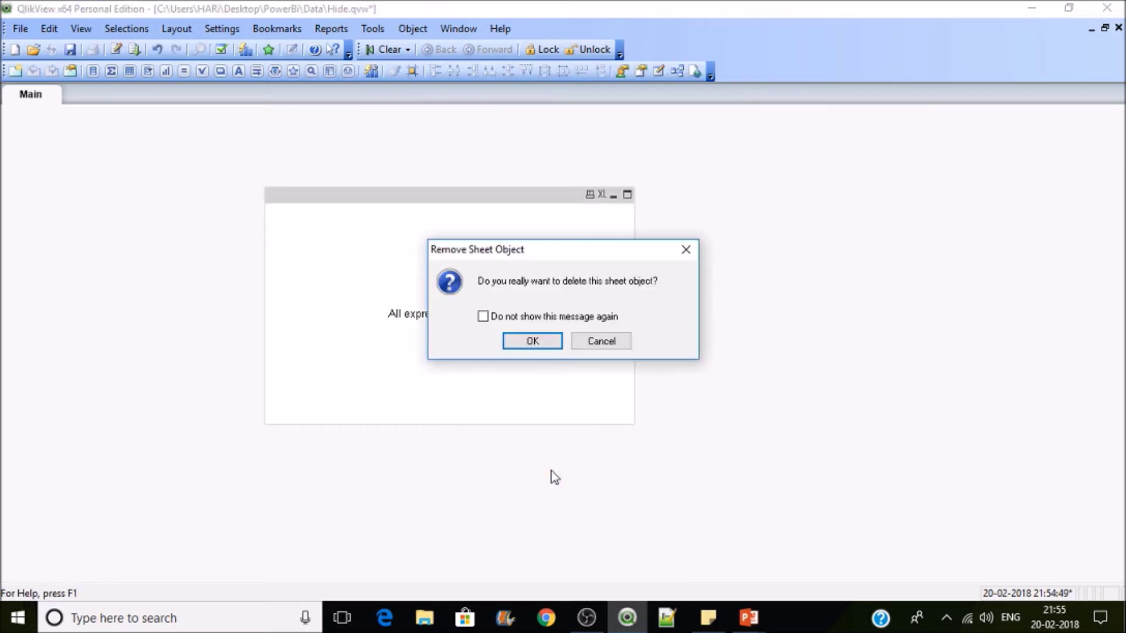
click(532, 341)
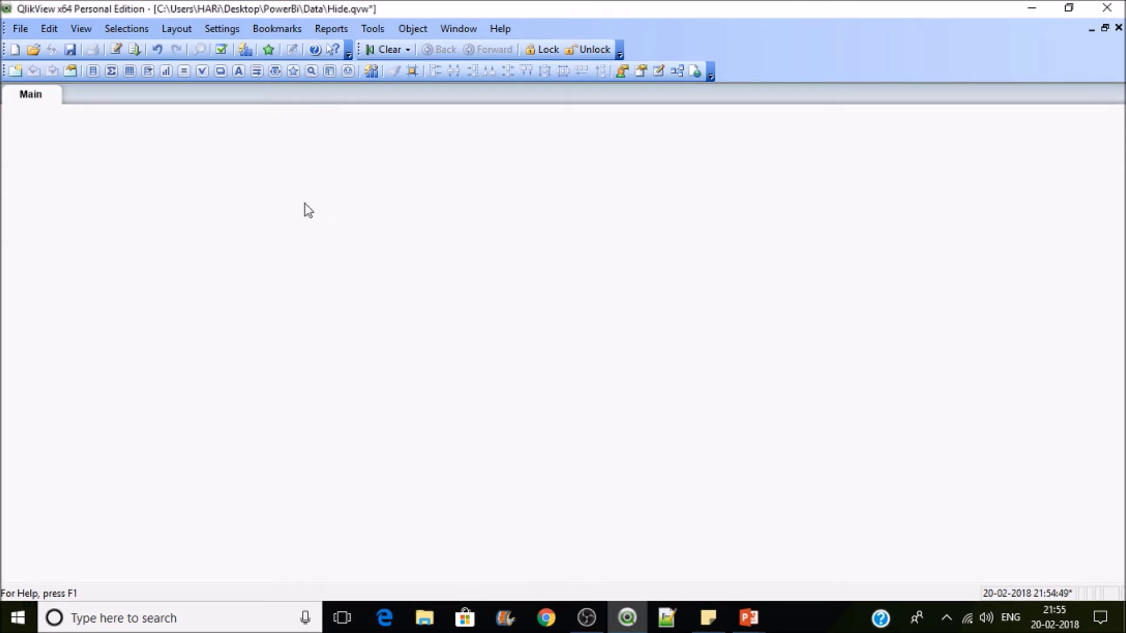
Add a text object with the expression =Count(%Order_Key), showing 3575.
right_click(248, 170)
mouse_move(316, 218)
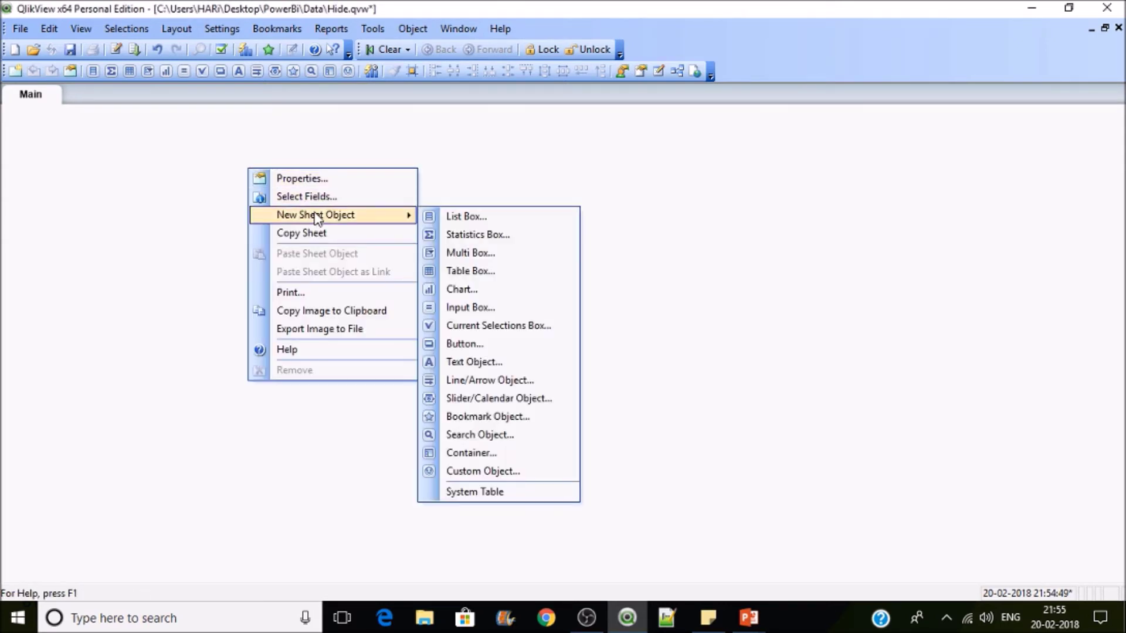
click(487, 362)
text(=cou)
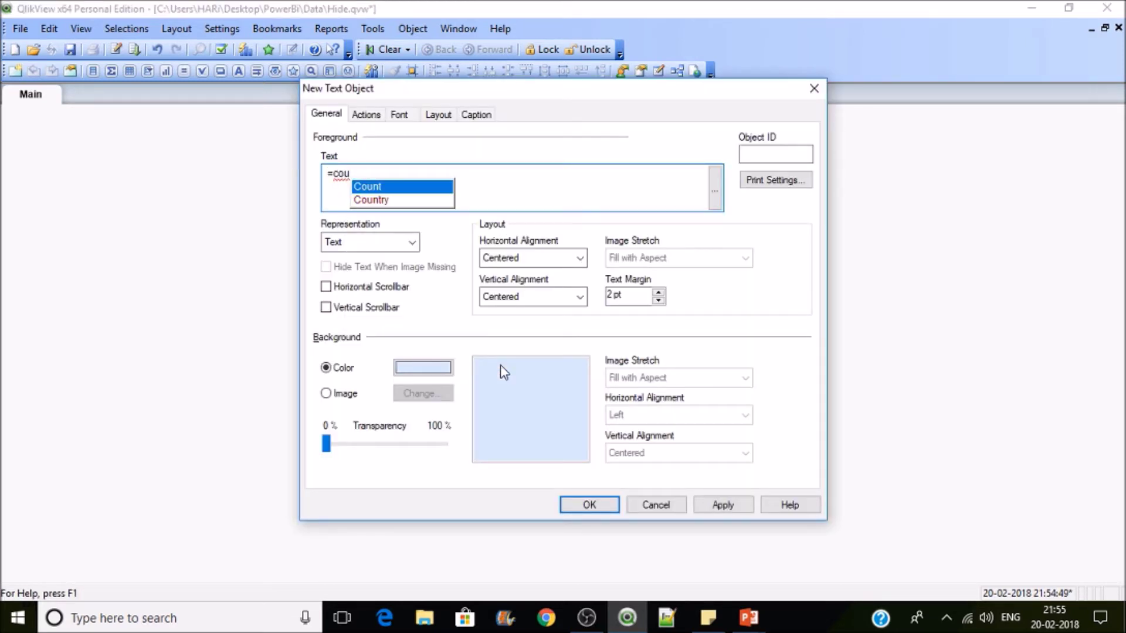
key(Return)
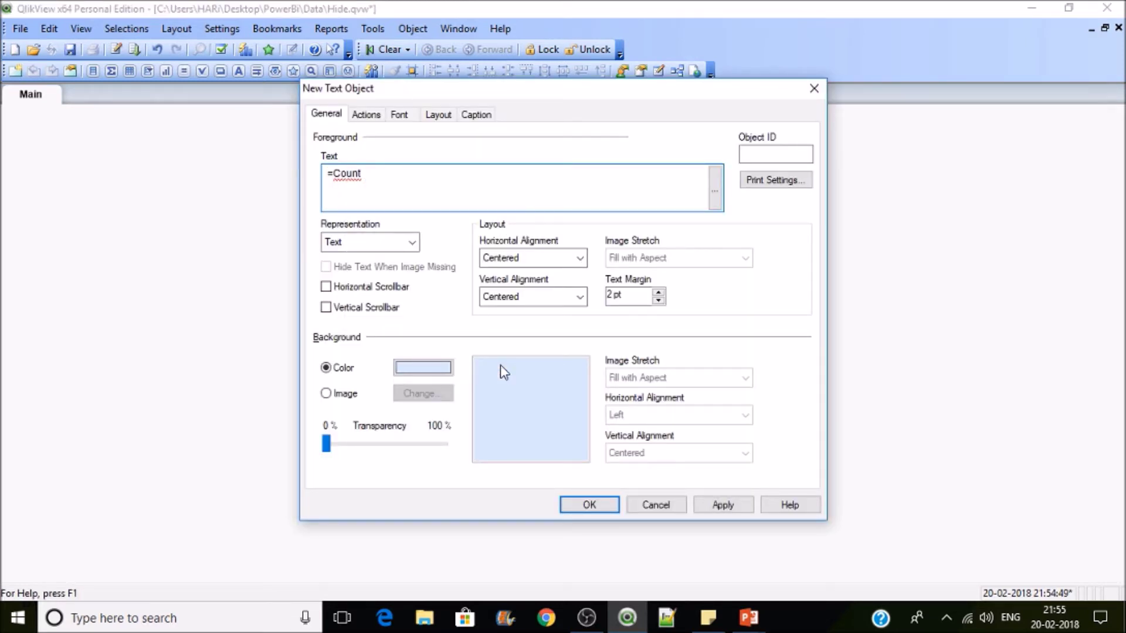
text((%)
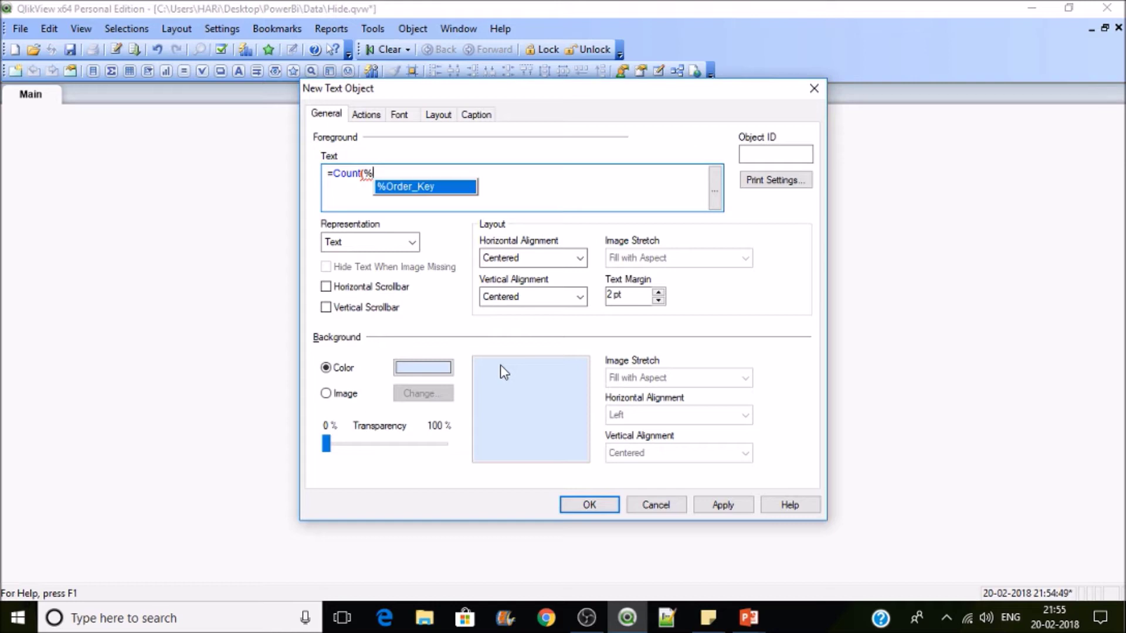
key(Return)
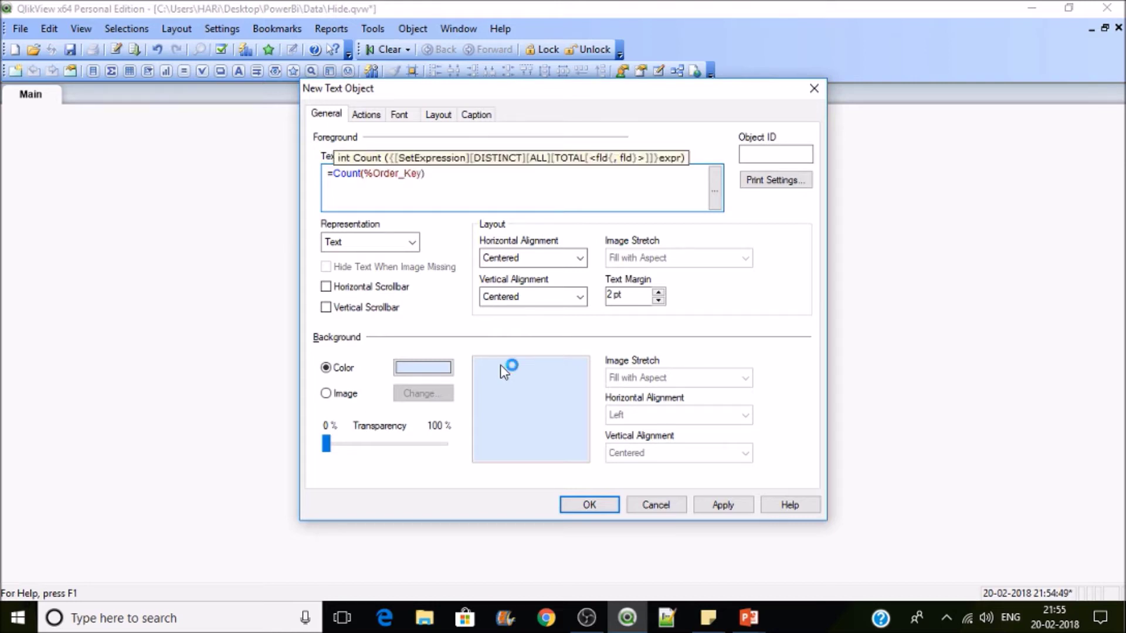
text())
click(730, 509)
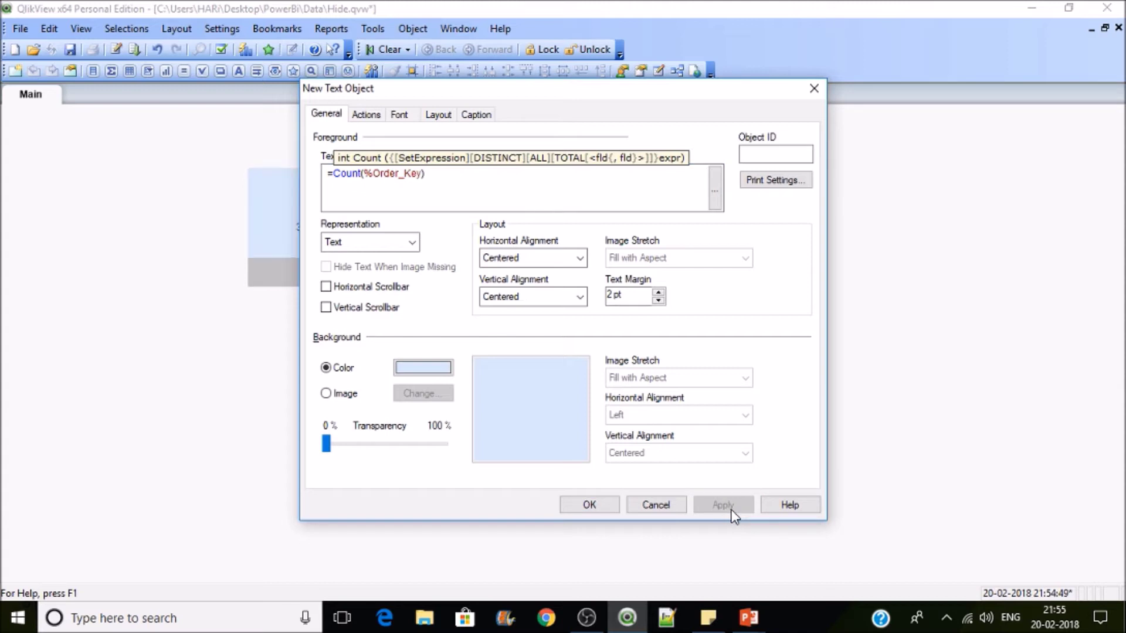
click(589, 505)
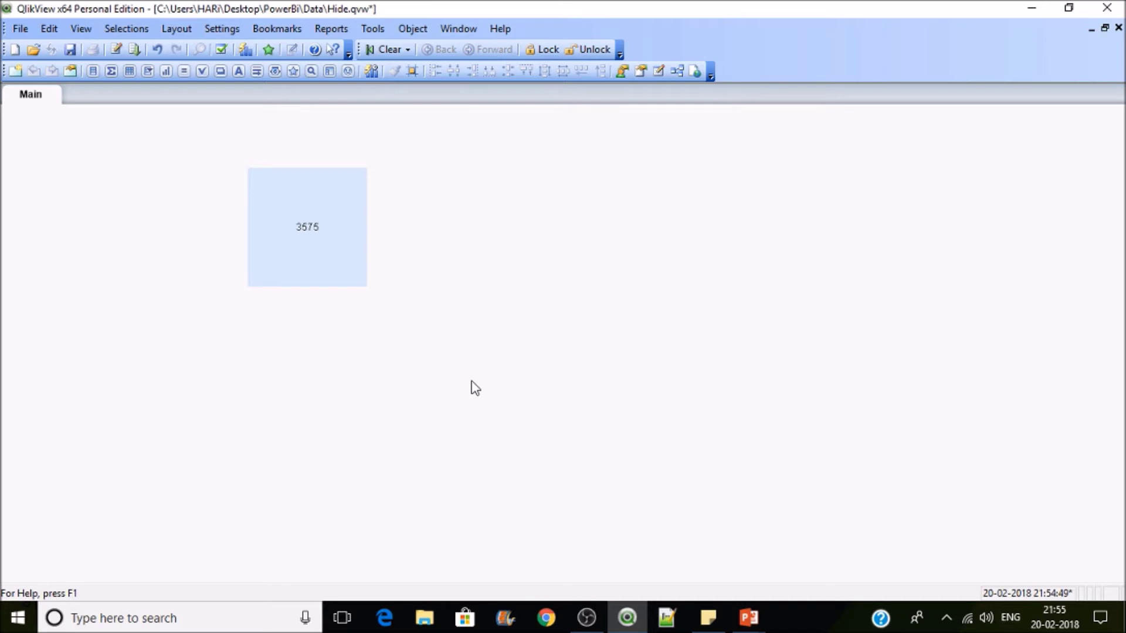
Save the document and move the 3575 text object toward the sheet centre.
click(70, 50)
drag(342, 233, 625, 294)
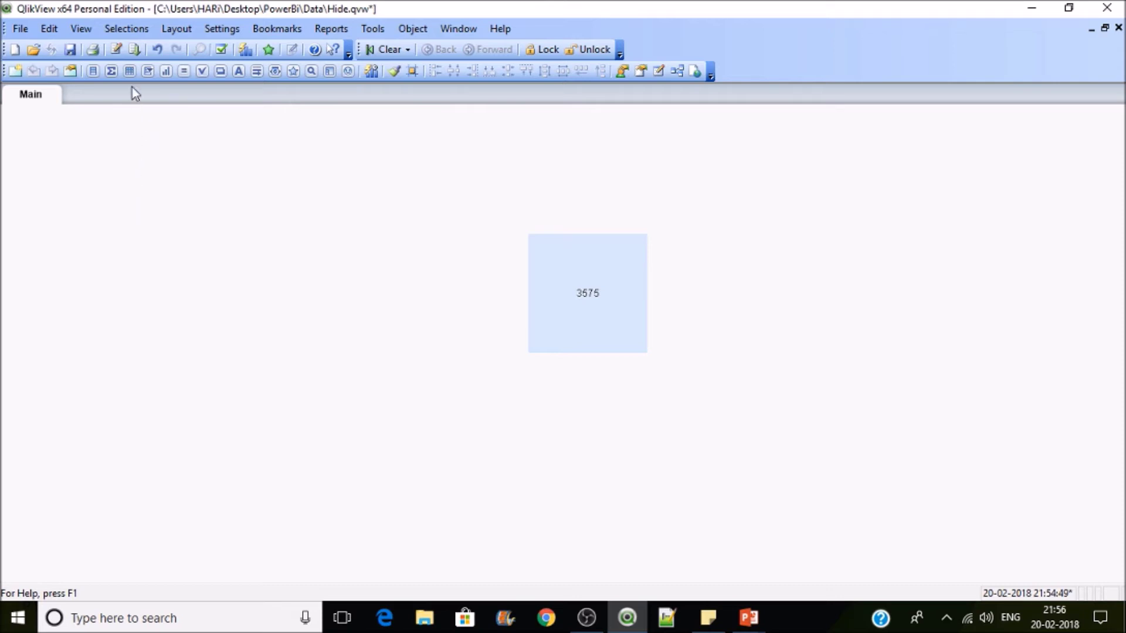
click(115, 49)
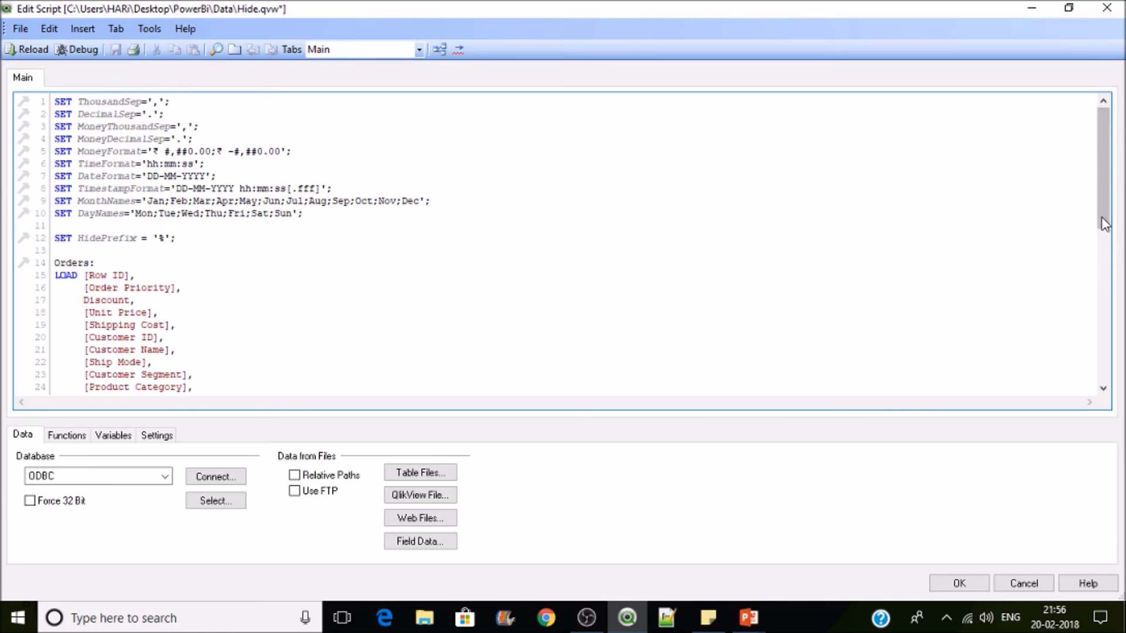
Rename %Order_Key to Order_Key% on script lines 39 and 47.
drag(1105, 224, 1112, 338)
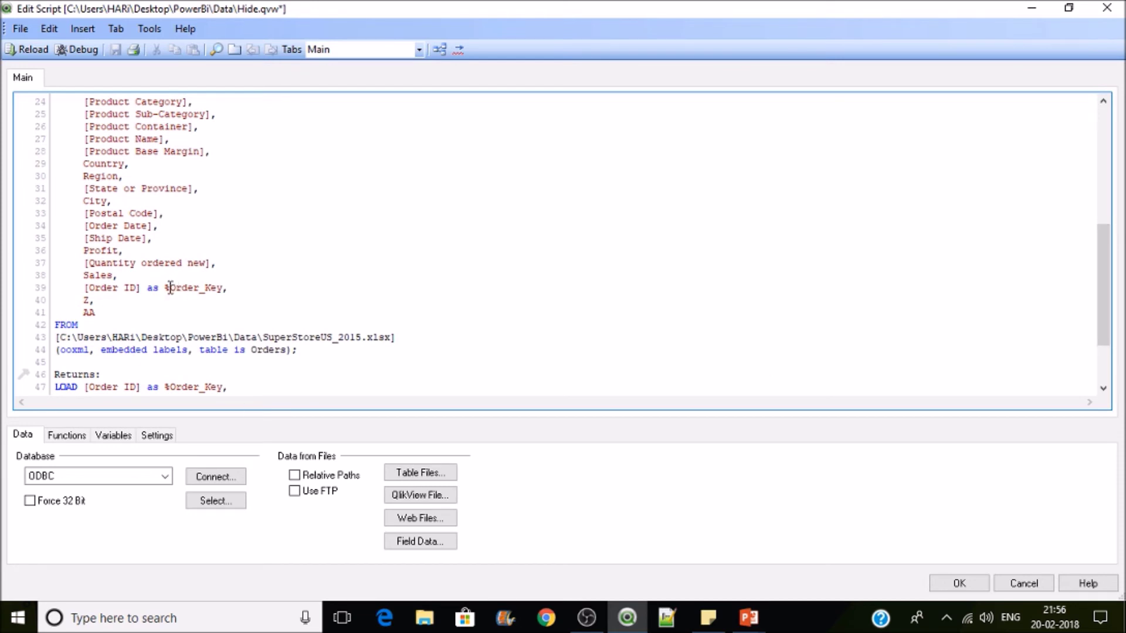
drag(170, 287, 164, 288)
key(ctrl+x)
click(218, 287)
key(ctrl+v)
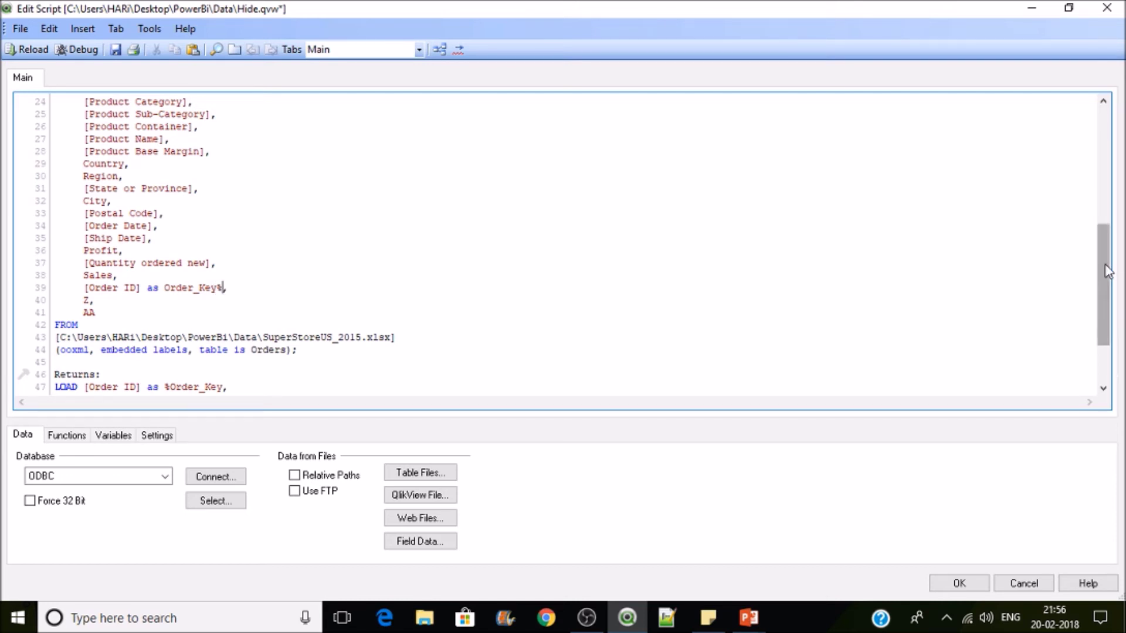
drag(1114, 299, 1116, 335)
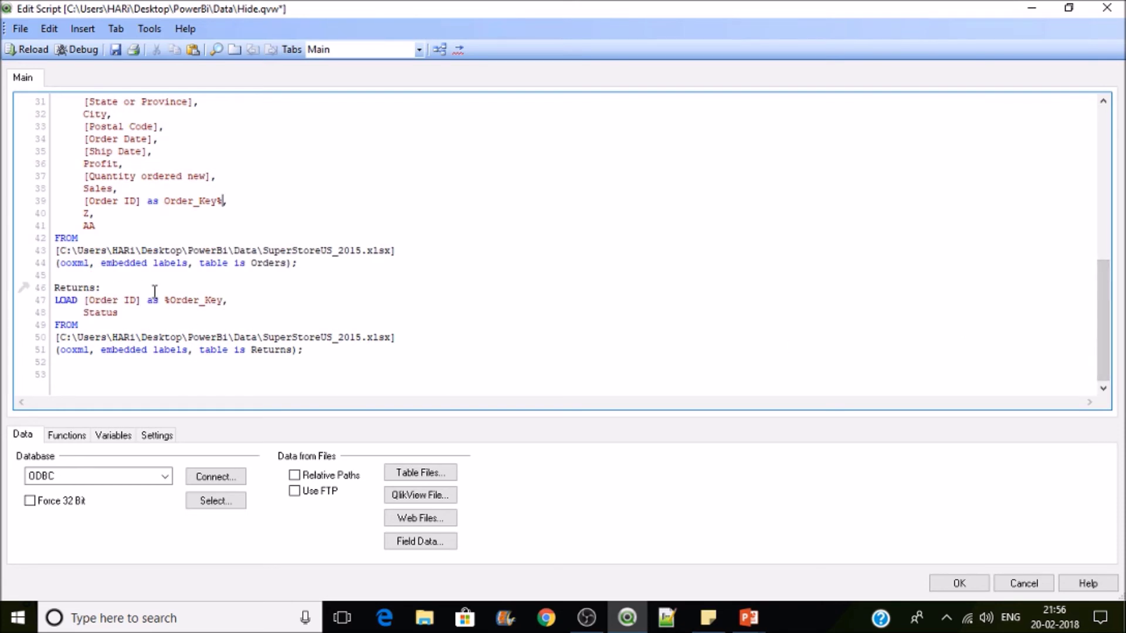
click(171, 300)
key(BackSpace)
click(218, 300)
text(%)
Change SET HidePrefix to SET HideSuffix on line 12.
drag(1103, 346, 1103, 171)
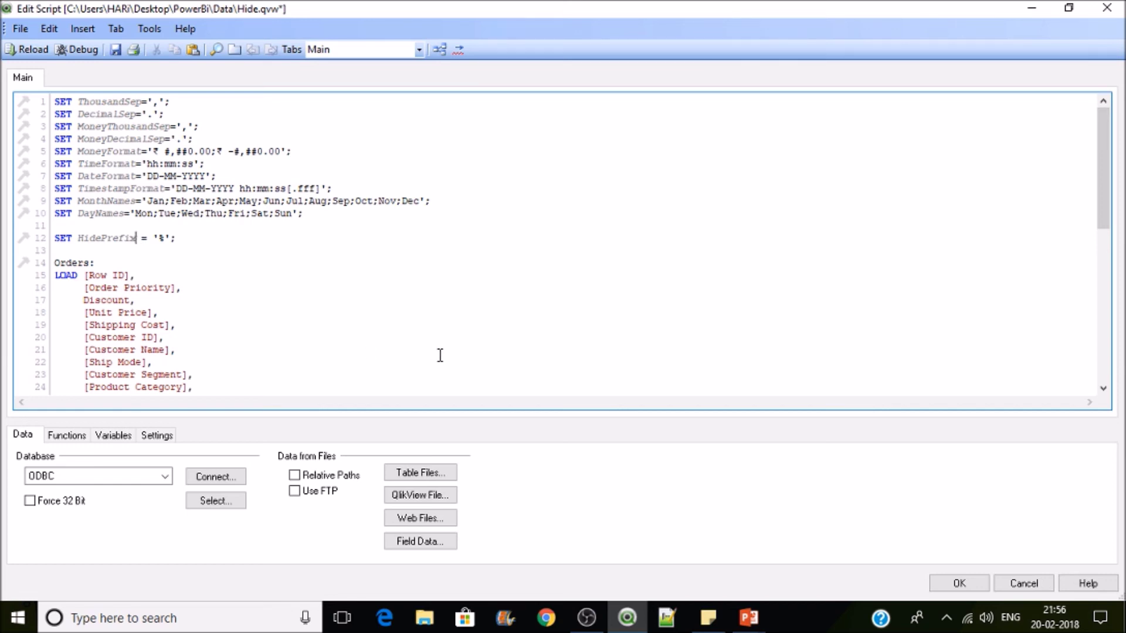
key(BackSpace)
key(BackSpace)
key(BackSpace)
key(BackSpace)
key(BackSpace)
key(BackSpace)
text(Suffix)
Reload the data and verify Order_Key% is missing from the sheet's available fields.
click(23, 50)
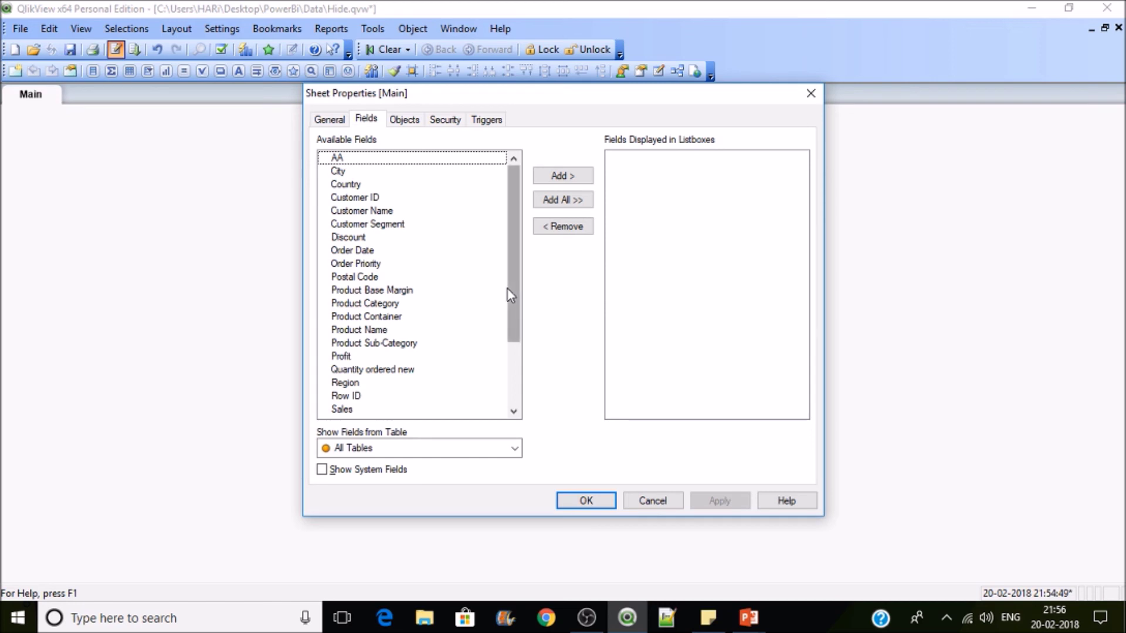
mouse_move(510, 310)
mouse_down()
mouse_move(505, 372)
mouse_move(508, 305)
mouse_up()
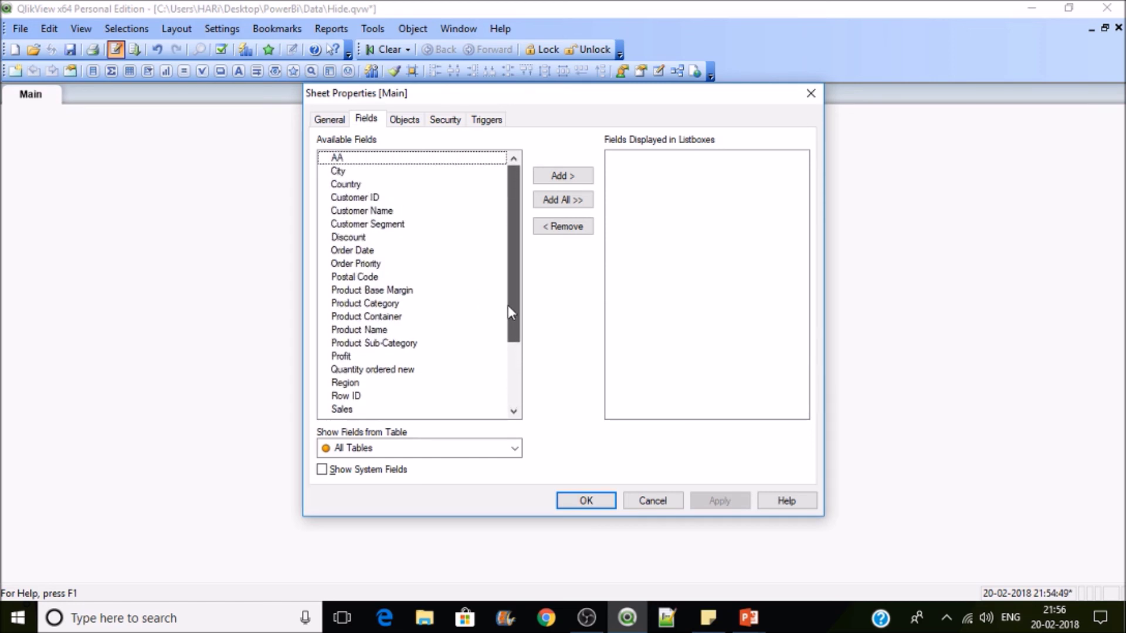
click(585, 500)
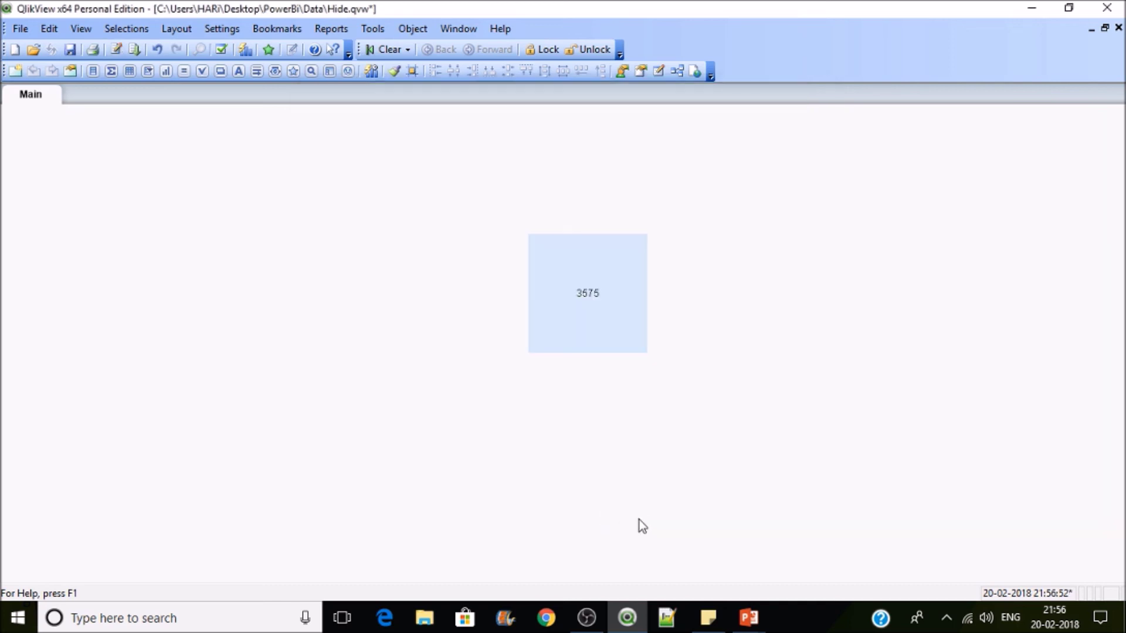
click(687, 71)
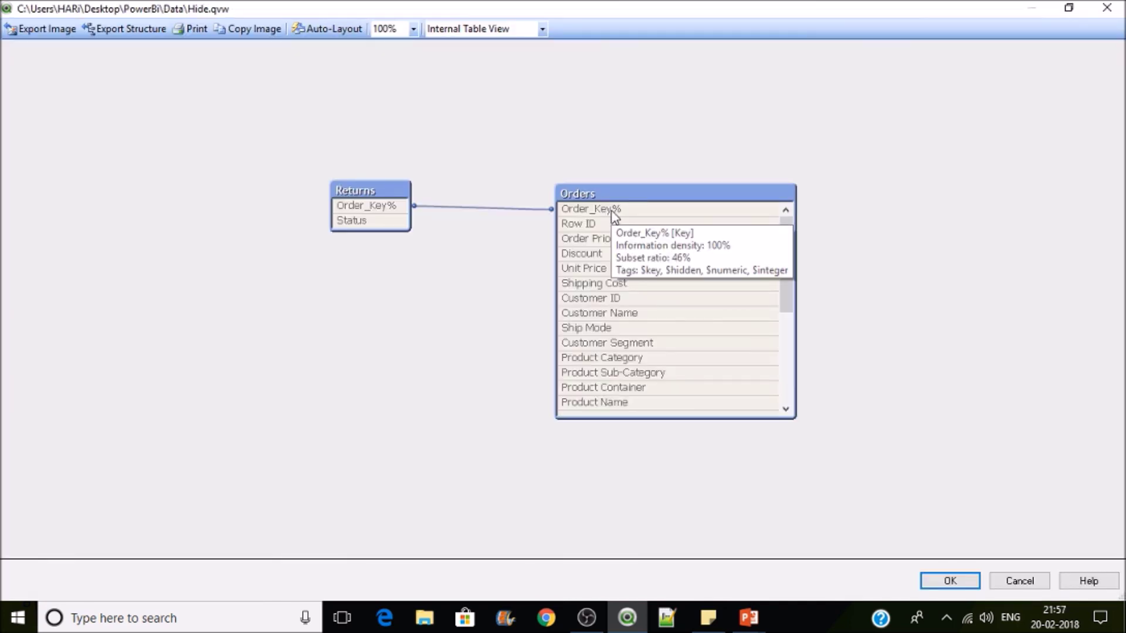
Close the table viewer after checking the Order_Key% link and save Hide.qvw.
click(960, 580)
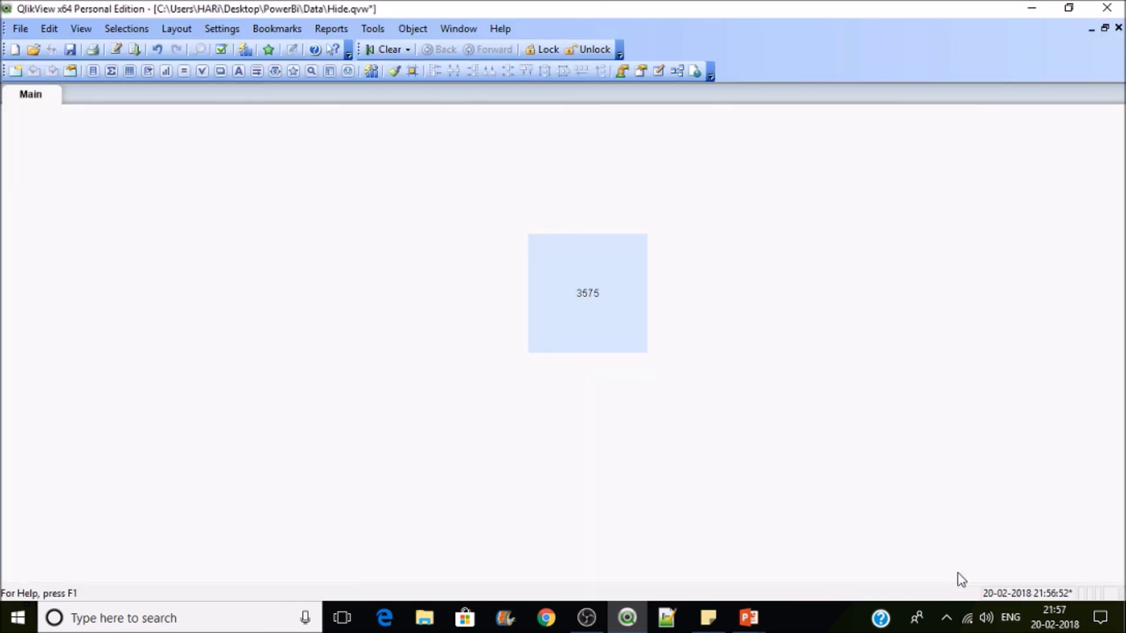
key(ctrl+s)
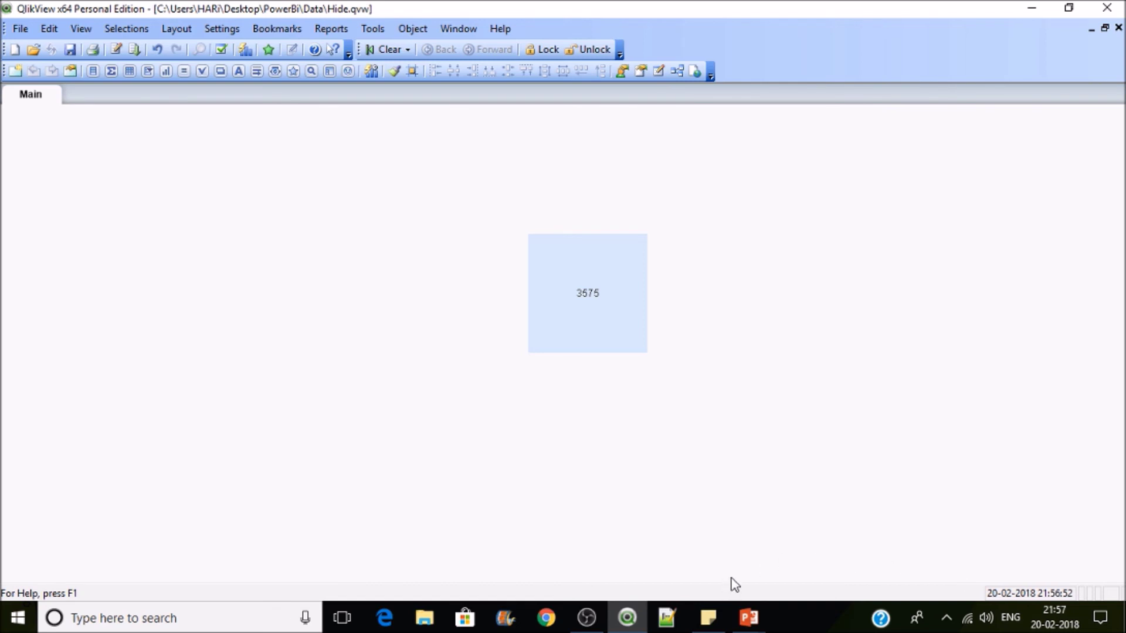
mouse_move(755, 619)
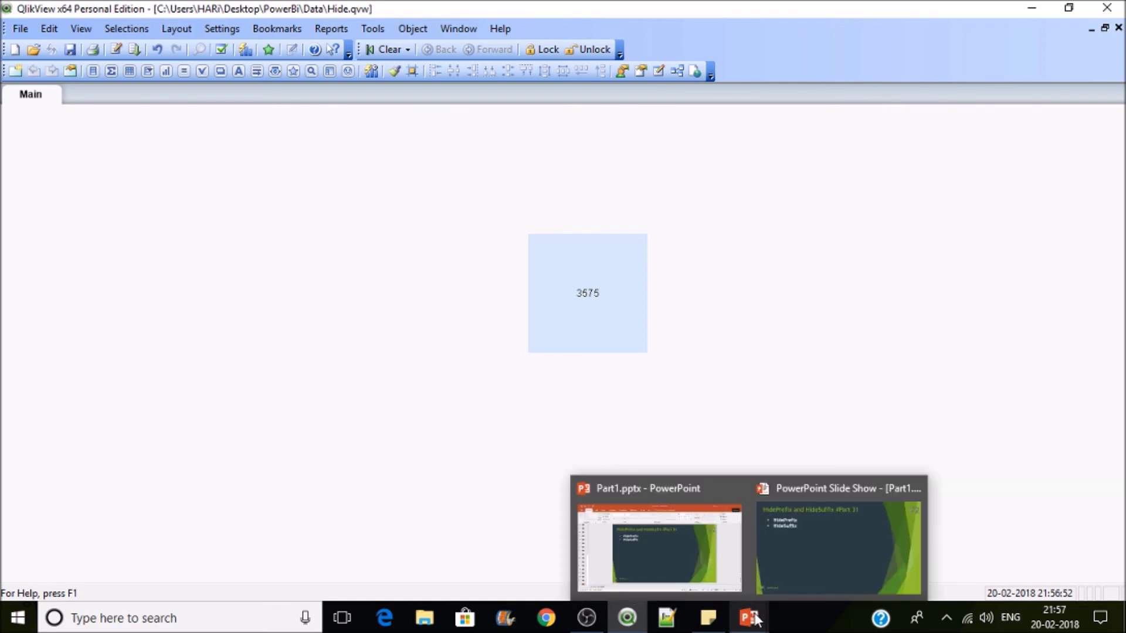